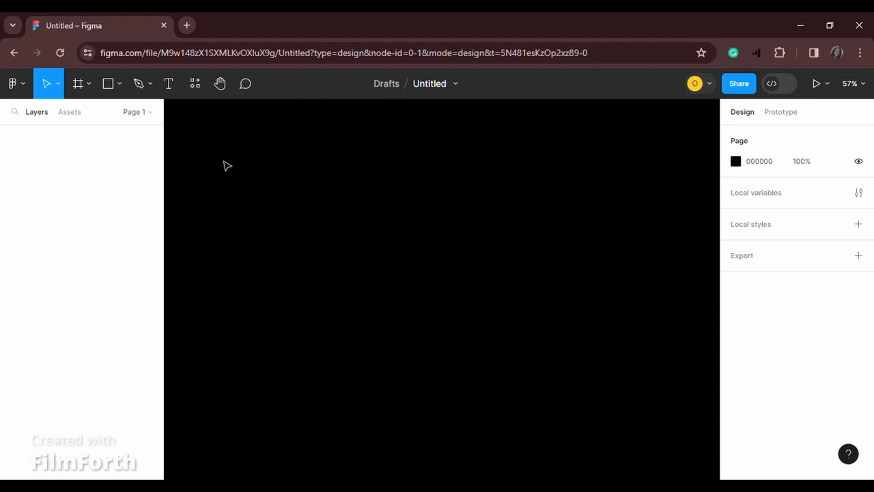
# Step: Add the text "Pay Now" on the empty canvas and wrap it in an auto layout frame
pyautogui.press('t')
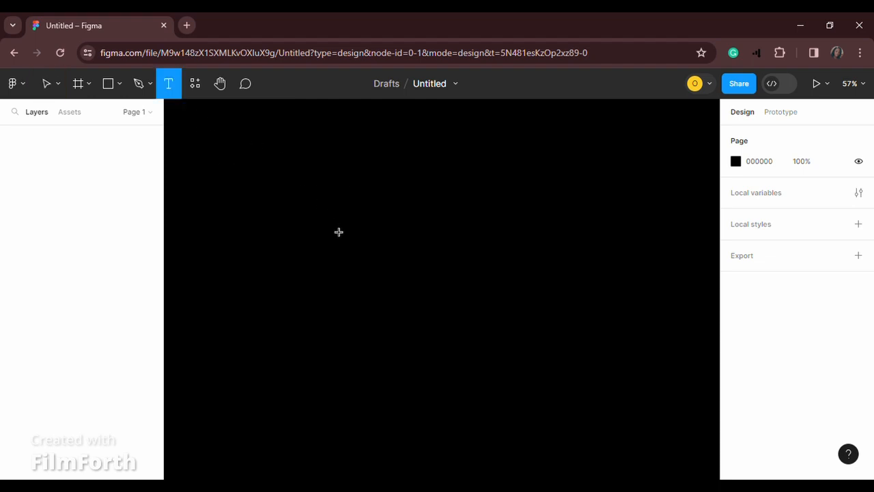
pyautogui.click(407, 236)
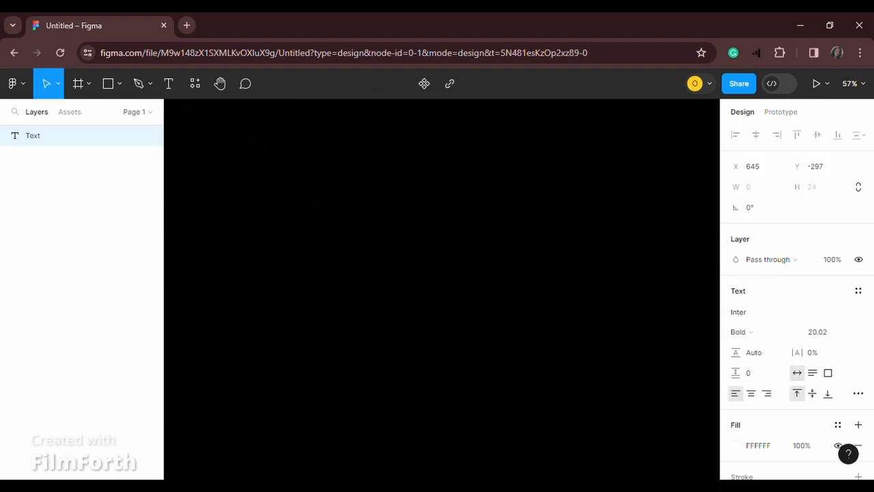
pyautogui.write('Pay Now')
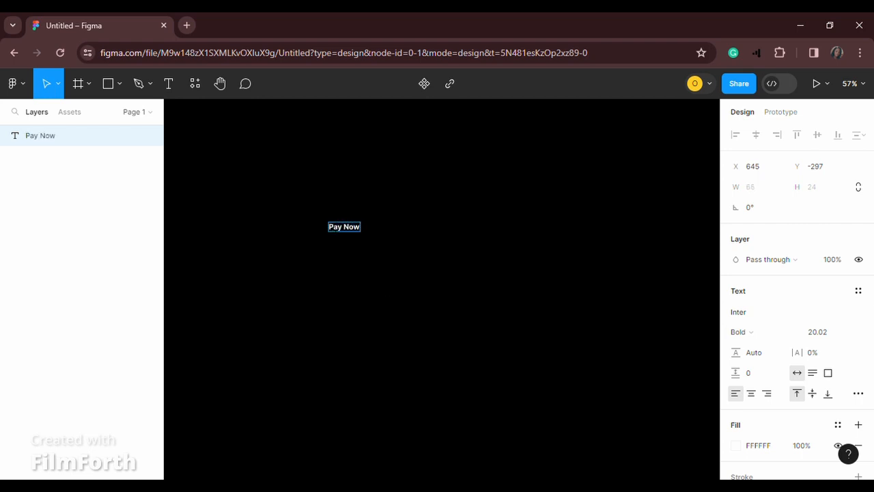
pyautogui.press('Escape')
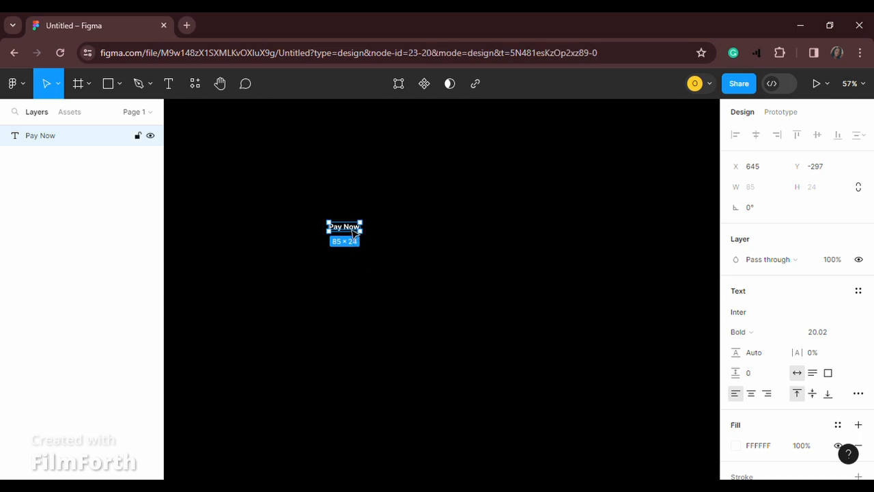
pyautogui.hotkey('shift', 'a')
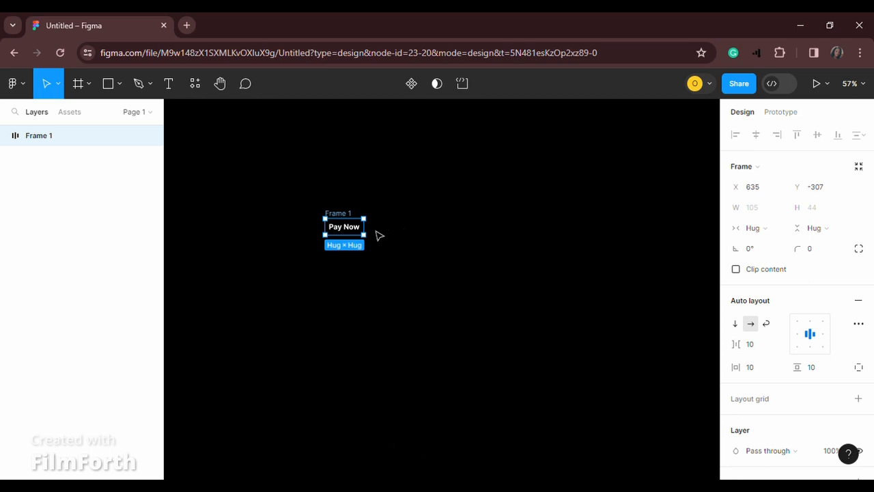
# Step: Give the auto layout frame a white FFFFFF fill and colour its "Pay Now" text near-black 131313
pyautogui.scroll(-2, 873, 300)
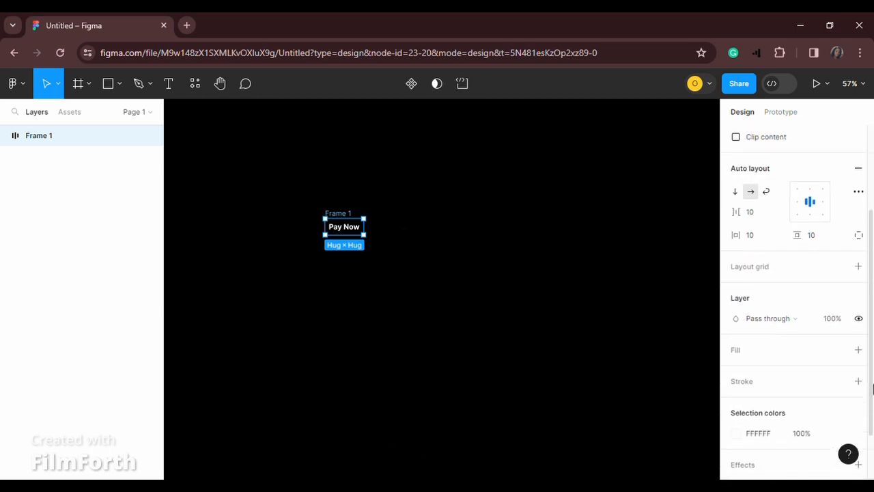
pyautogui.click(737, 347)
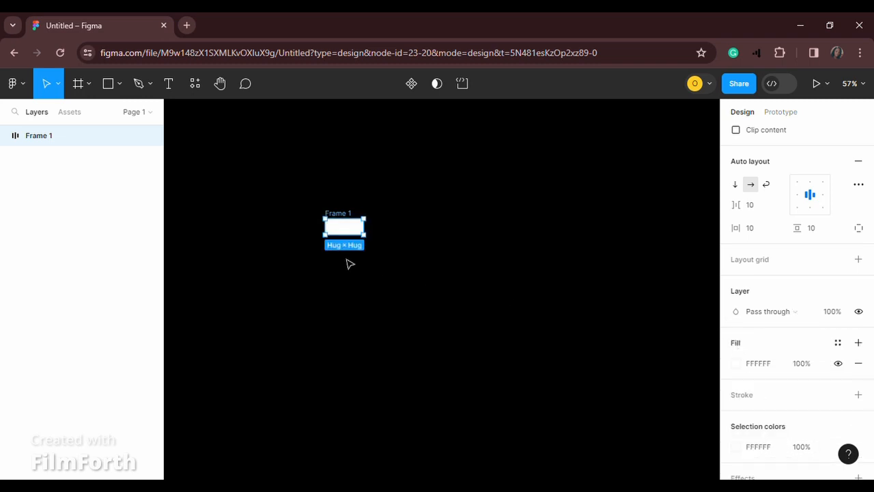
pyautogui.doubleClick(348, 234)
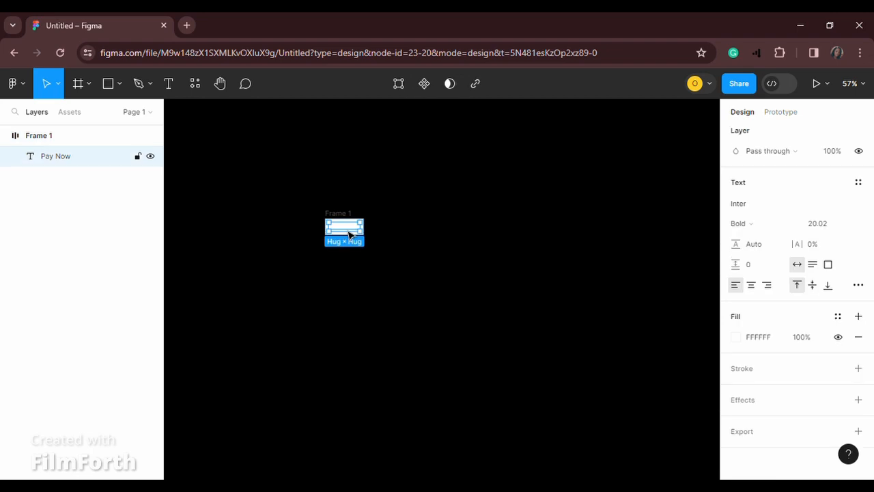
pyautogui.click(738, 338)
pyautogui.click(571, 298)
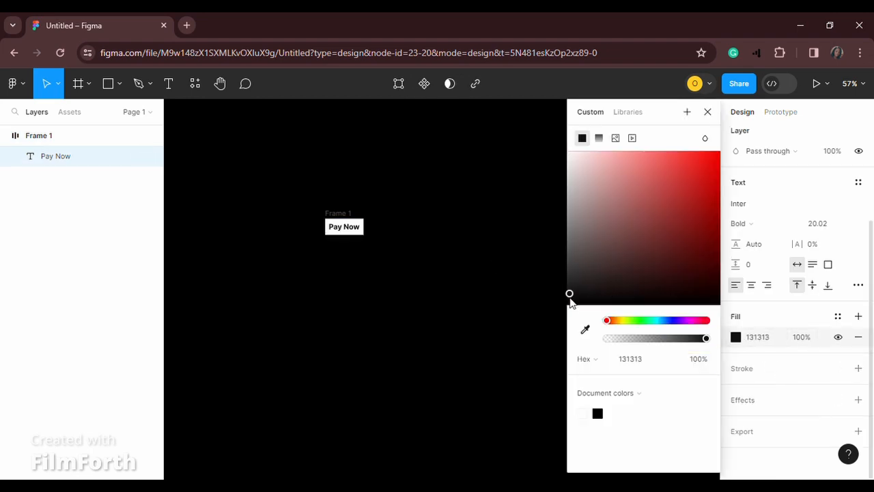
pyautogui.click(489, 313)
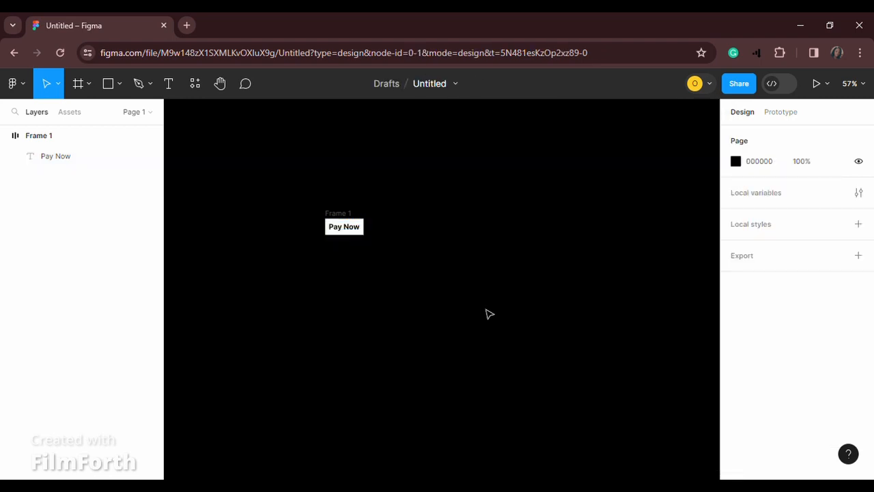
# Step: Enlarge the Pay Now auto layout frame to about 304 × 59
pyautogui.click(346, 224)
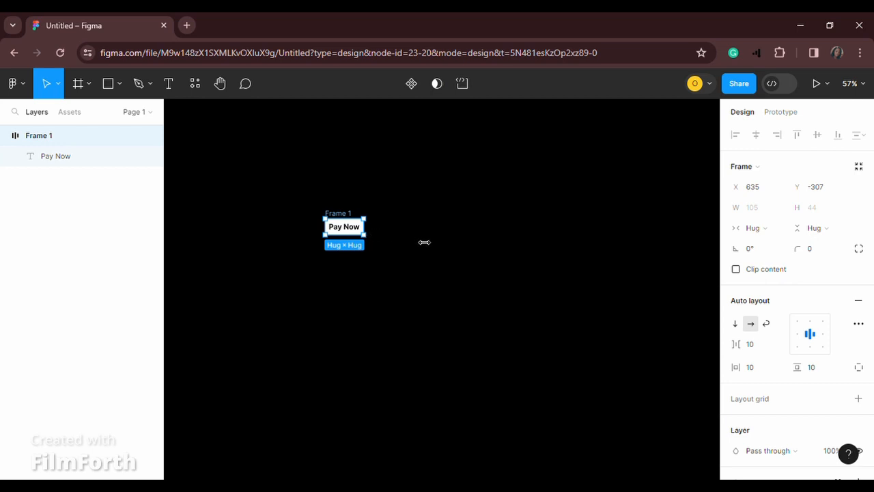
pyautogui.moveTo(424, 241); pyautogui.dragTo(451, 247)
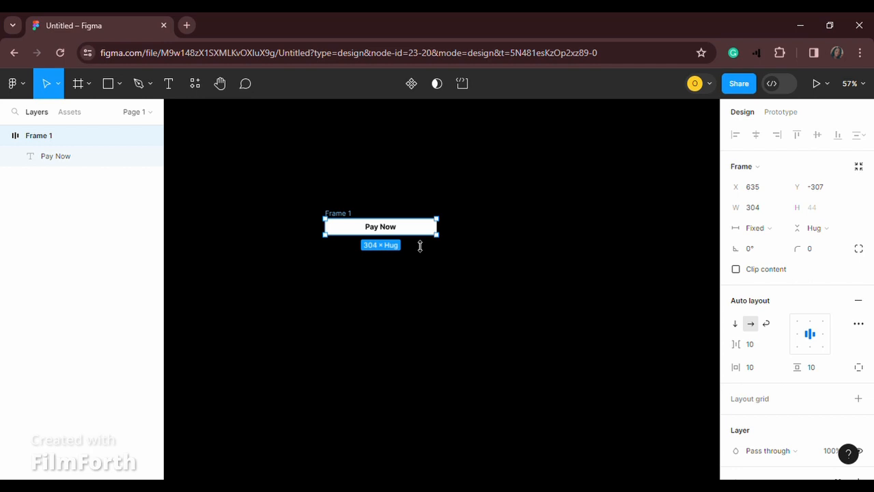
pyautogui.moveTo(420, 254); pyautogui.dragTo(421, 250)
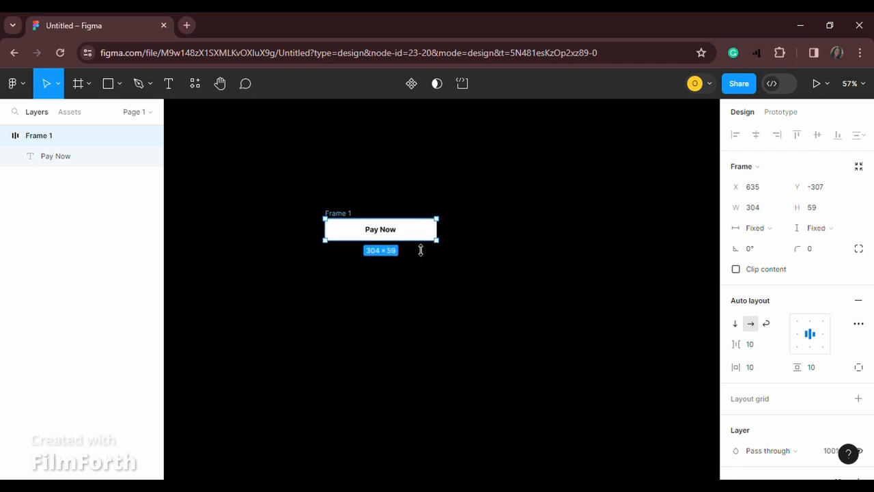
pyautogui.click(415, 283)
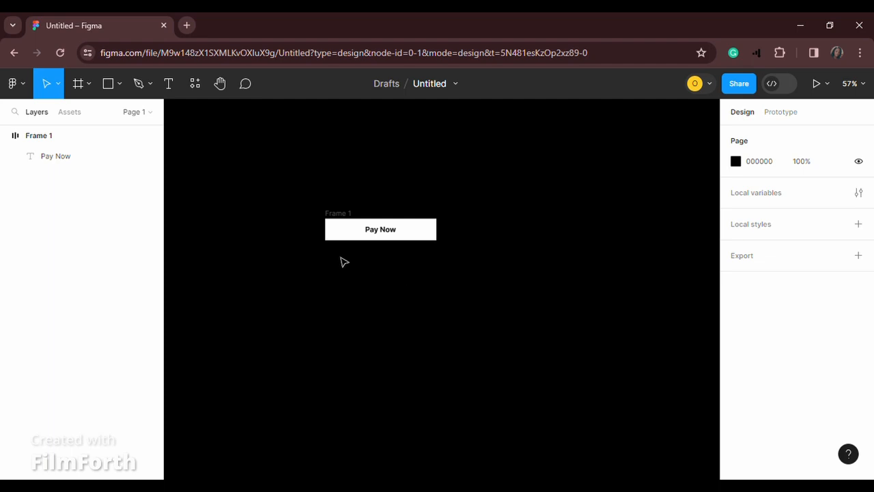
# Step: Narrow the Pay Now frame to a width of about 194 and widen it again to about 302
pyautogui.click(334, 230)
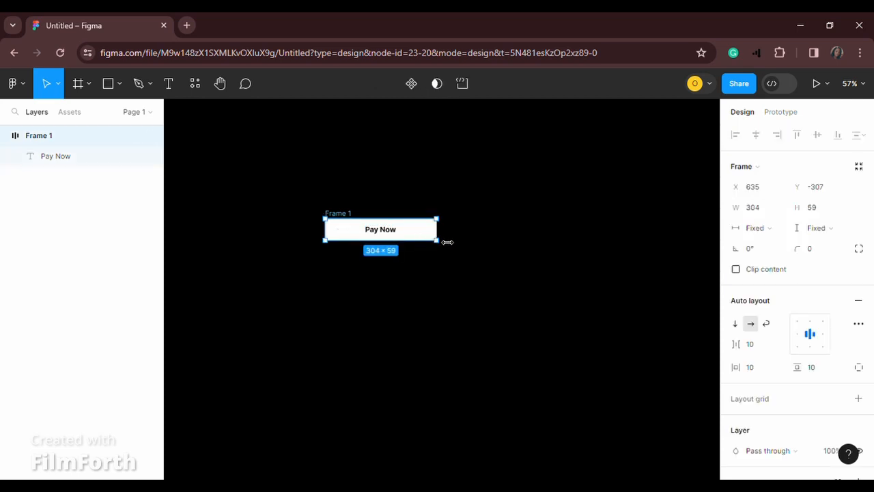
pyautogui.moveTo(447, 242); pyautogui.dragTo(405, 249)
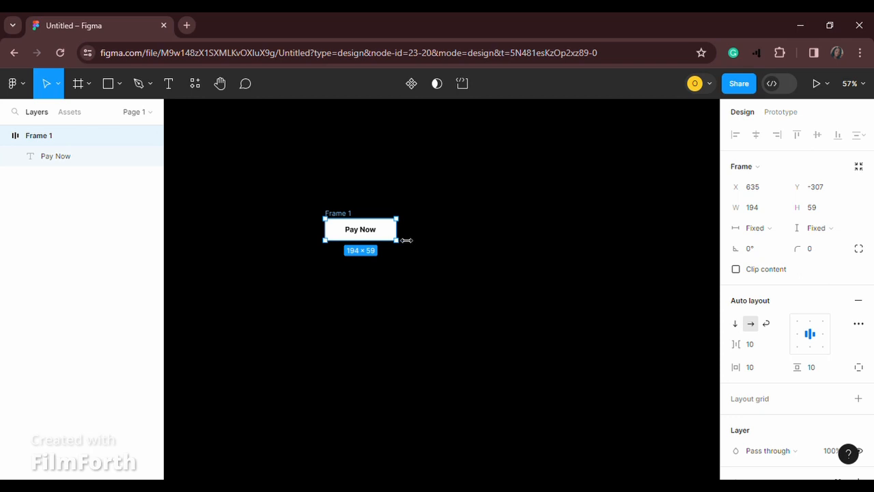
pyautogui.moveTo(406, 240); pyautogui.dragTo(438, 257)
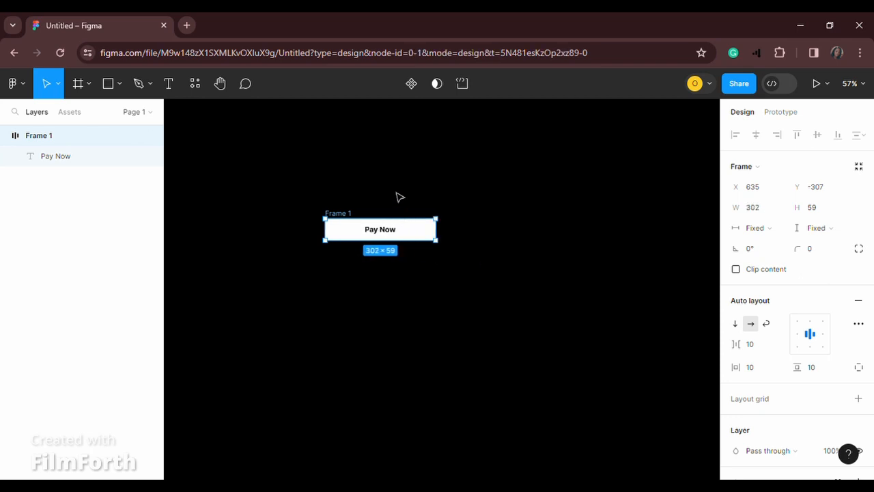
pyautogui.click(400, 197)
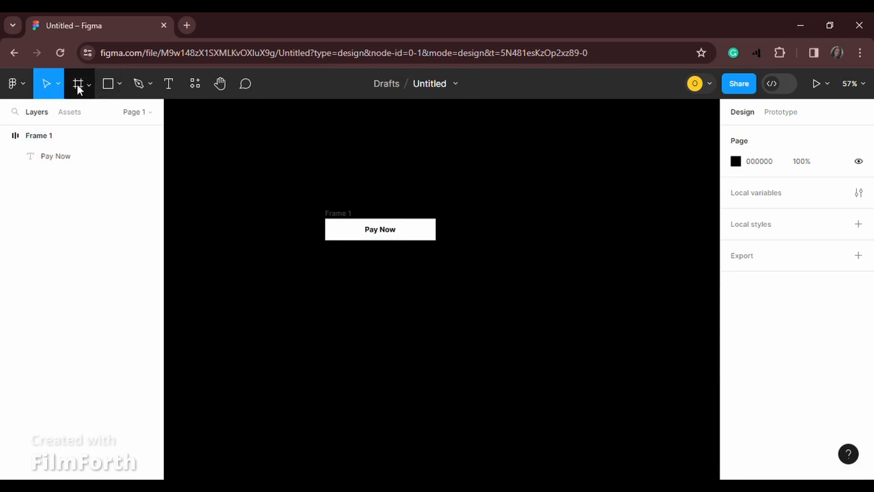
# Step: Draw a plain frame about 339 × 79 below the Pay Now button
pyautogui.press('f')
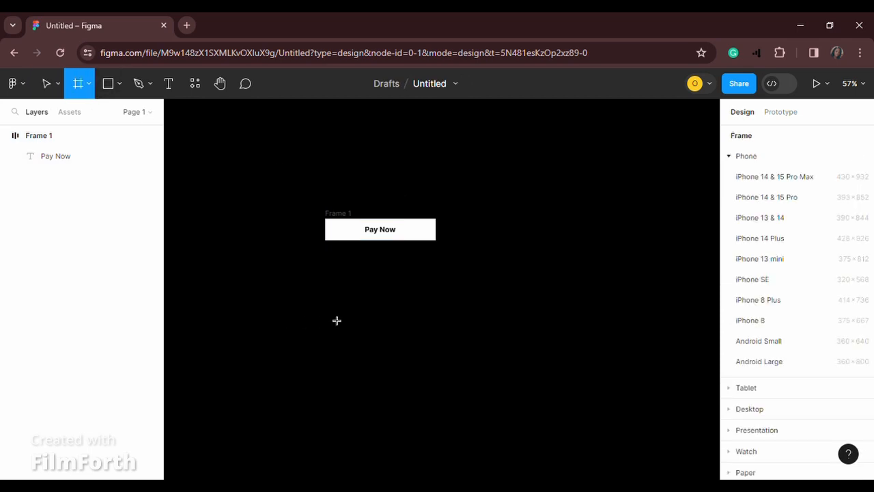
pyautogui.moveTo(333, 278); pyautogui.dragTo(464, 315)
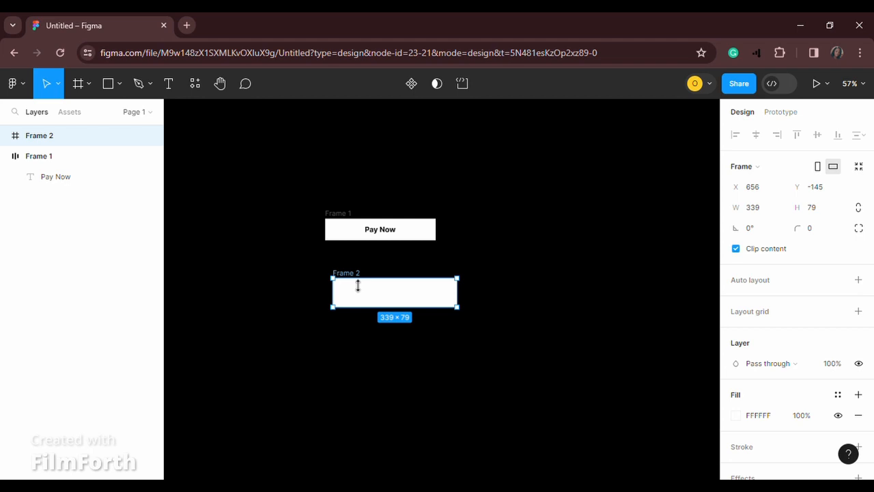
pyautogui.click(513, 280)
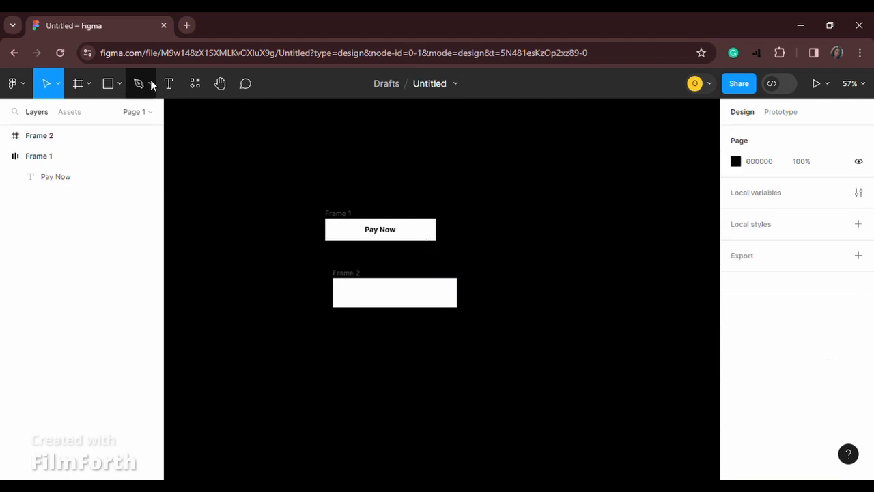
# Step: Add a separate "Pay Now" text on the empty canvas, above and to the right of the two frames
pyautogui.click(173, 86)
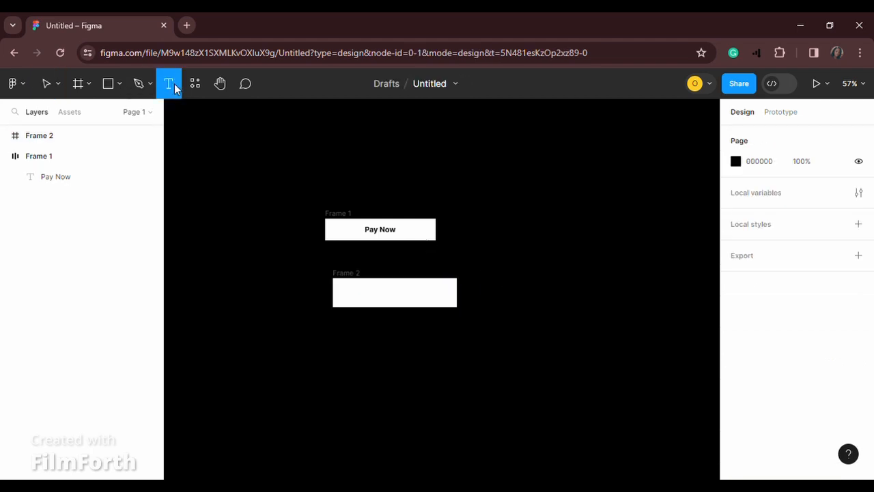
pyautogui.click(506, 200)
pyautogui.write('P')
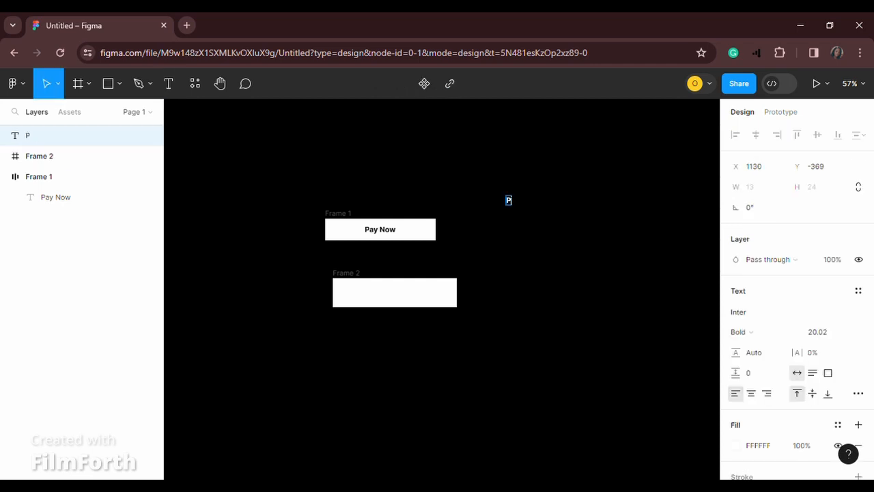
pyautogui.write('ay Now')
pyautogui.press('Escape')
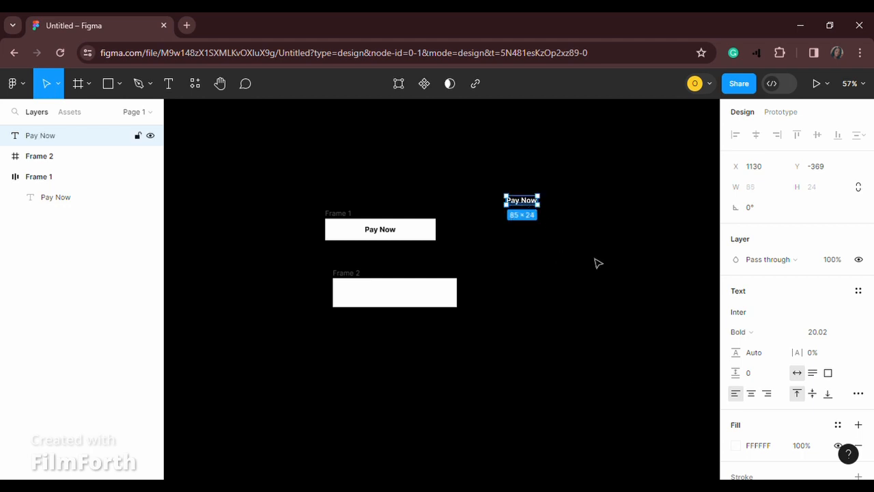
# Step: Colour the new "Pay Now" text green 14741E and move it into the middle of Frame 2
pyautogui.click(736, 446)
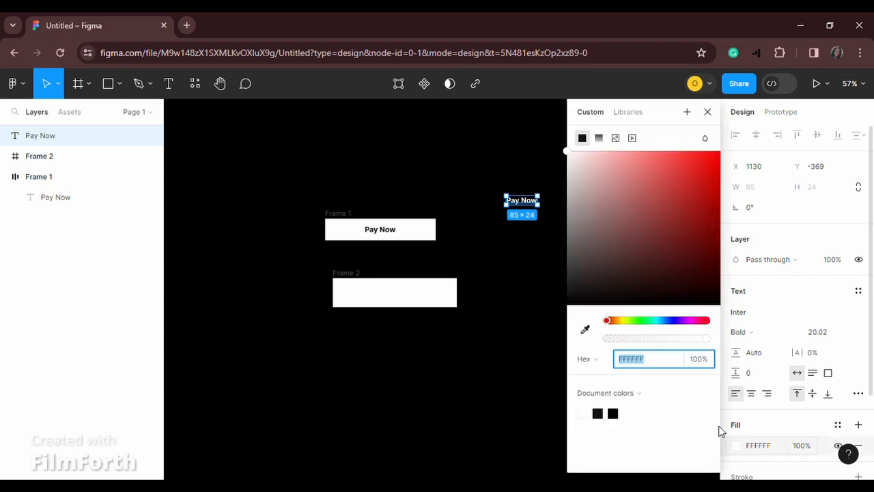
pyautogui.click(642, 321)
pyautogui.click(694, 235)
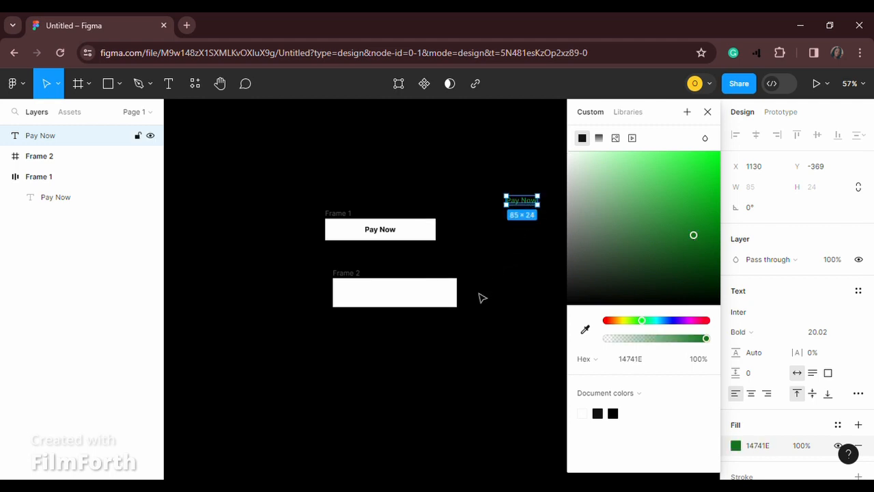
pyautogui.moveTo(523, 201); pyautogui.dragTo(403, 300)
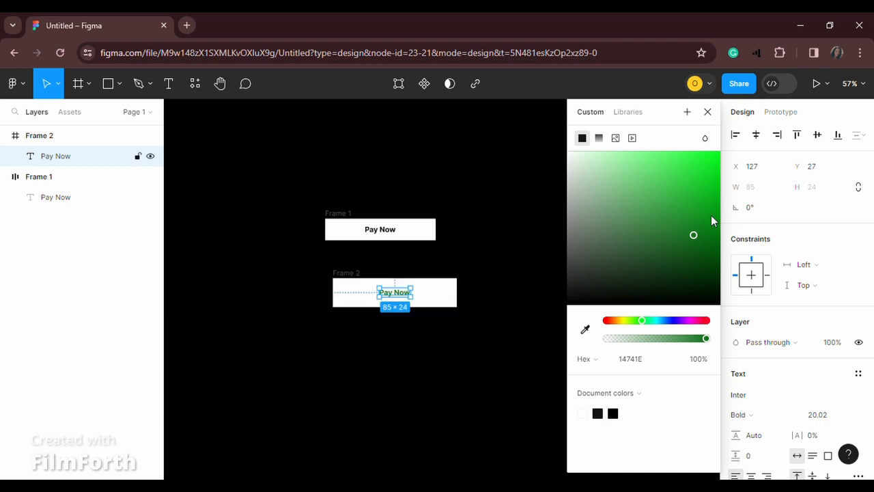
pyautogui.click(706, 113)
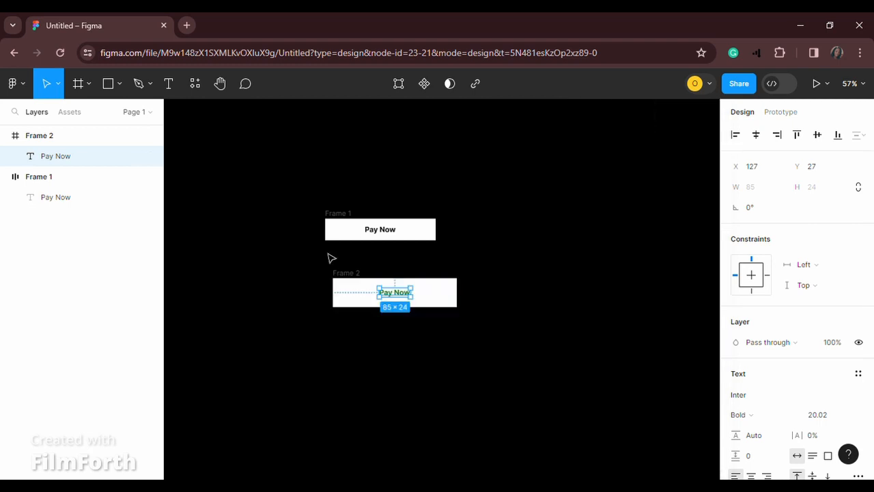
# Step: Try middle-left and middle-right auto layout alignment for the text in Frame 1, and return it to the centre
pyautogui.click(335, 228)
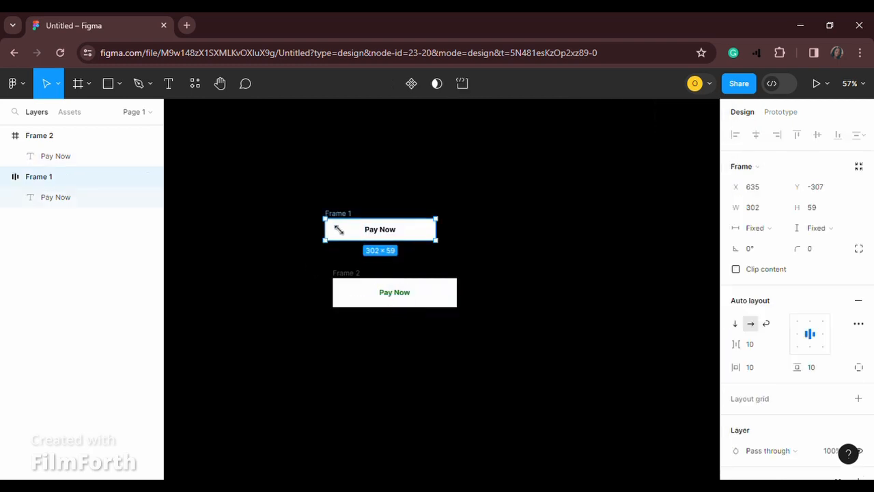
pyautogui.click(800, 336)
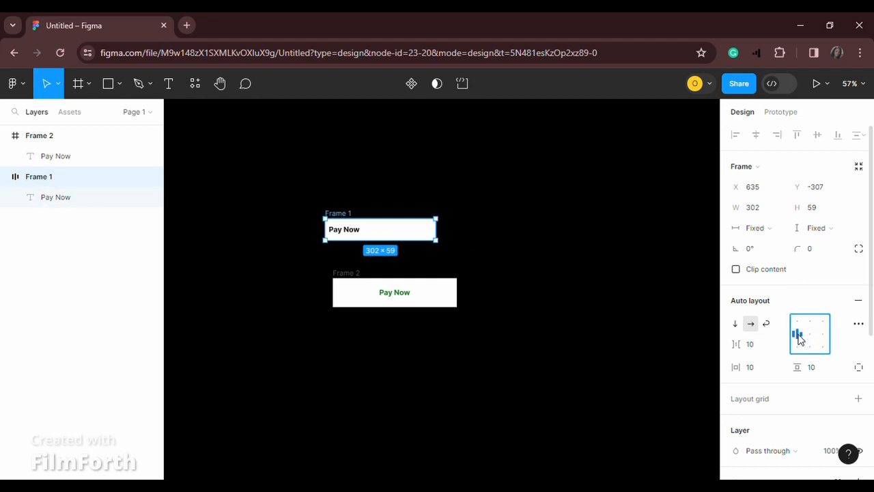
pyautogui.click(823, 334)
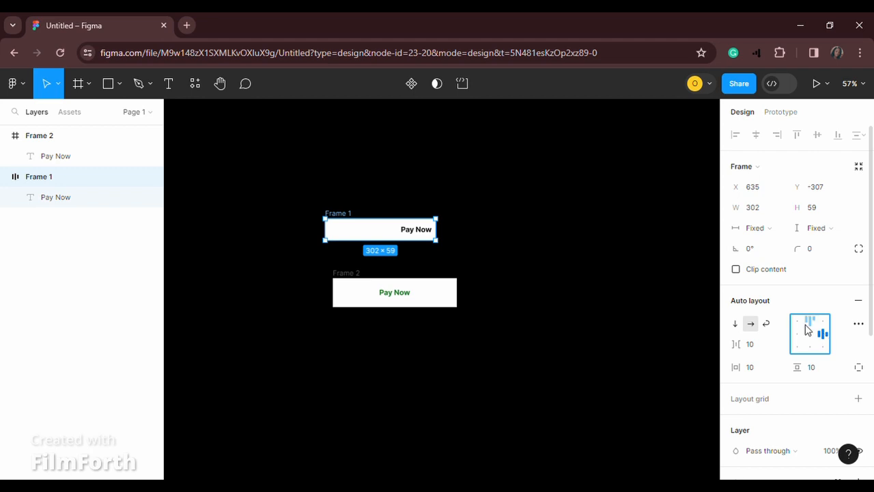
pyautogui.click(811, 334)
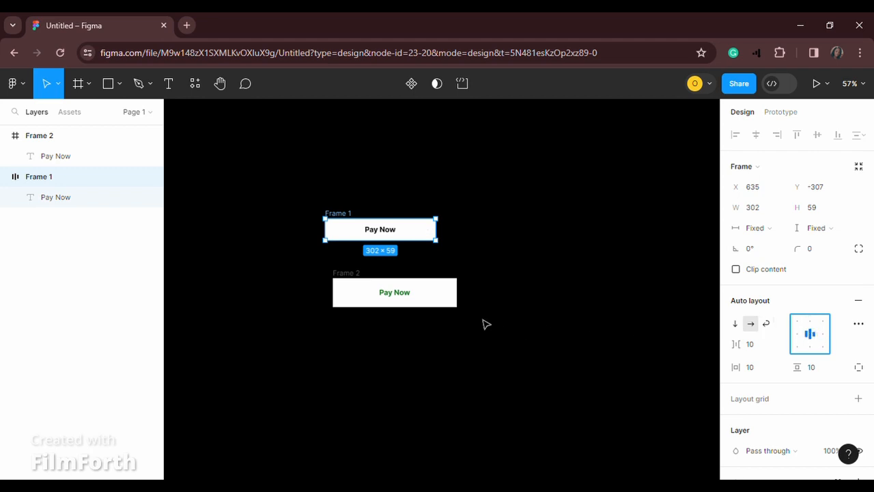
# Step: Align the green "Pay Now" text to the horizontal and vertical centre of Frame 2
pyautogui.click(401, 302)
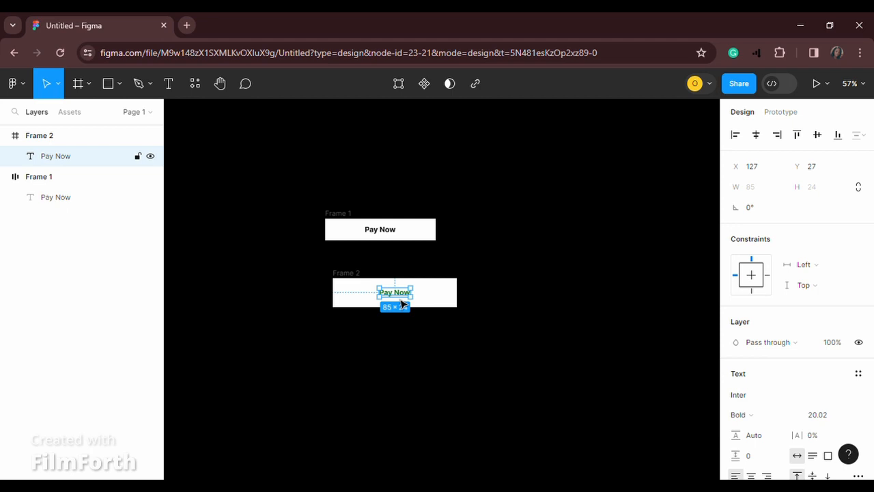
pyautogui.click(757, 138)
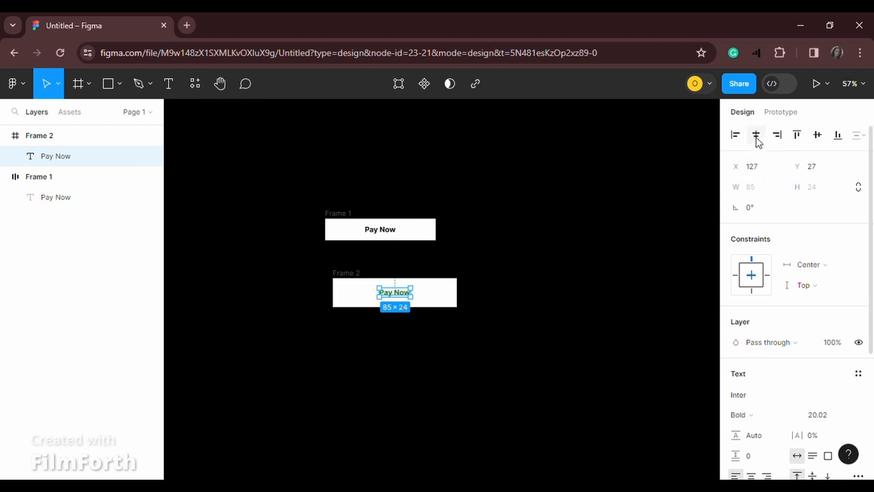
pyautogui.click(818, 137)
pyautogui.click(465, 396)
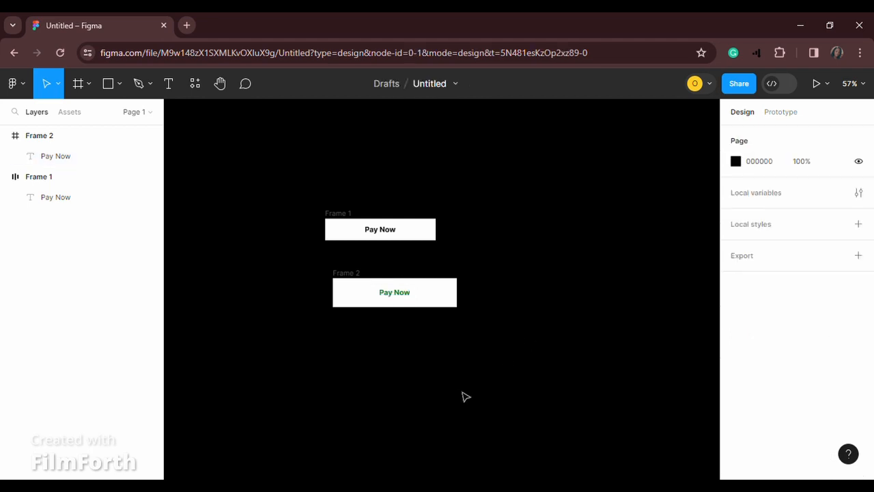
# Step: Narrow Frame 2 to a width of about 304, keeping its height
pyautogui.click(350, 285)
pyautogui.click(350, 285)
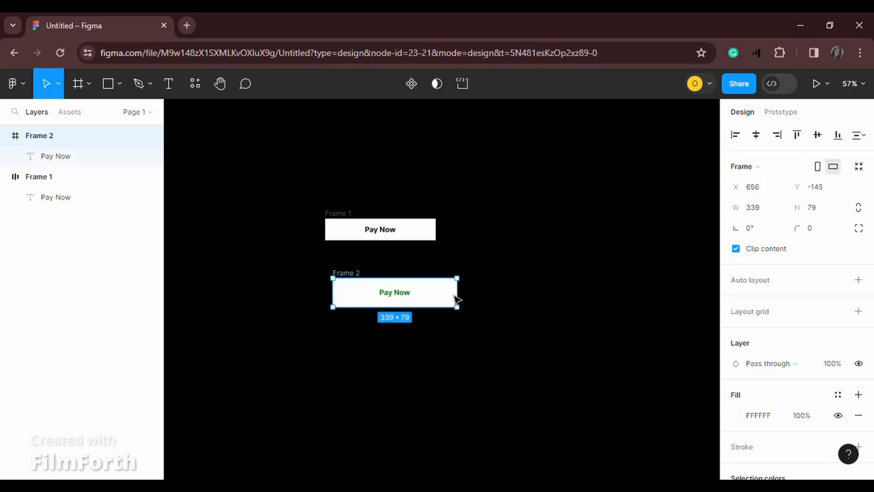
pyautogui.moveTo(458, 300)
pyautogui.mouseDown()
pyautogui.moveTo(662, 302)
pyautogui.moveTo(551, 295)
pyautogui.moveTo(453, 306)
pyautogui.mouseUp()
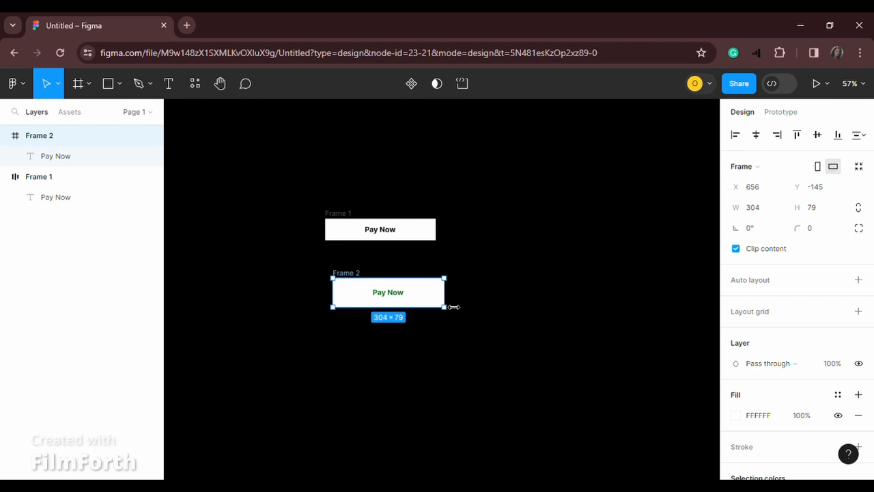
# Step: Set the green "Pay Now" text to font size 36 and move it back to the middle of Frame 2
pyautogui.click(398, 297)
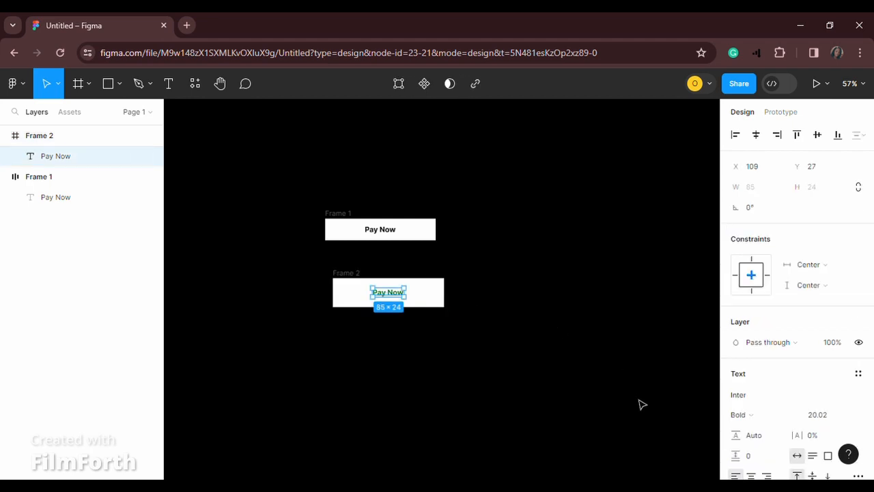
pyautogui.click(849, 418)
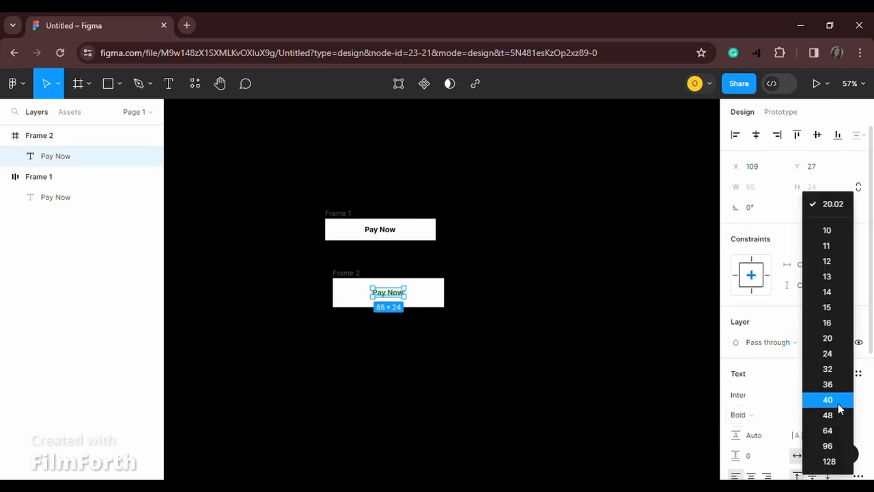
pyautogui.click(828, 385)
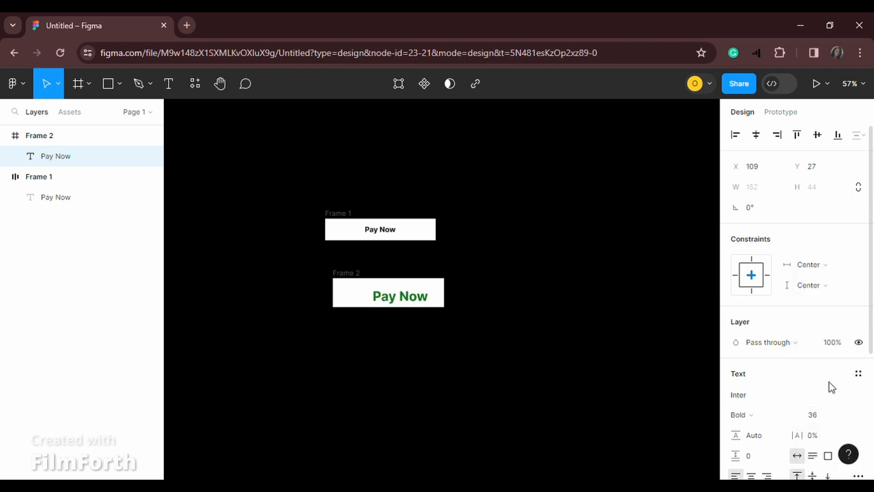
pyautogui.moveTo(401, 301); pyautogui.dragTo(389, 294)
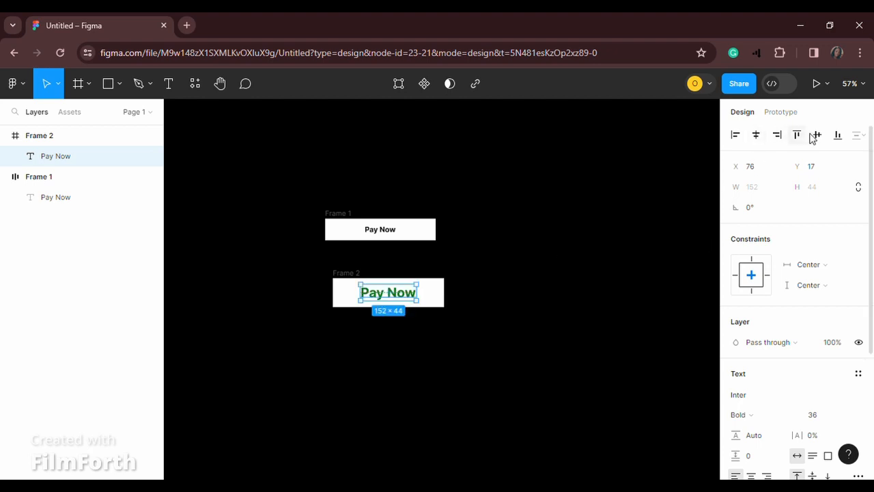
pyautogui.click(527, 314)
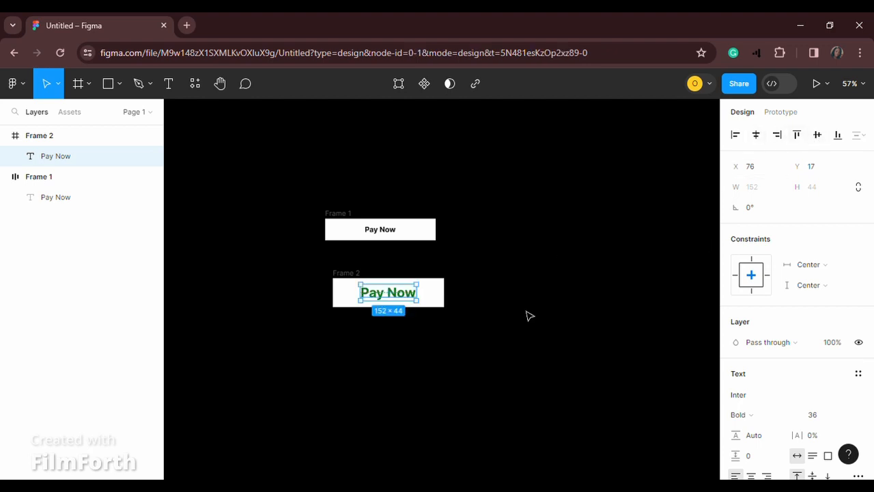
# Step: Widen Frame 2 to about 342, keeping its height
pyautogui.click(356, 272)
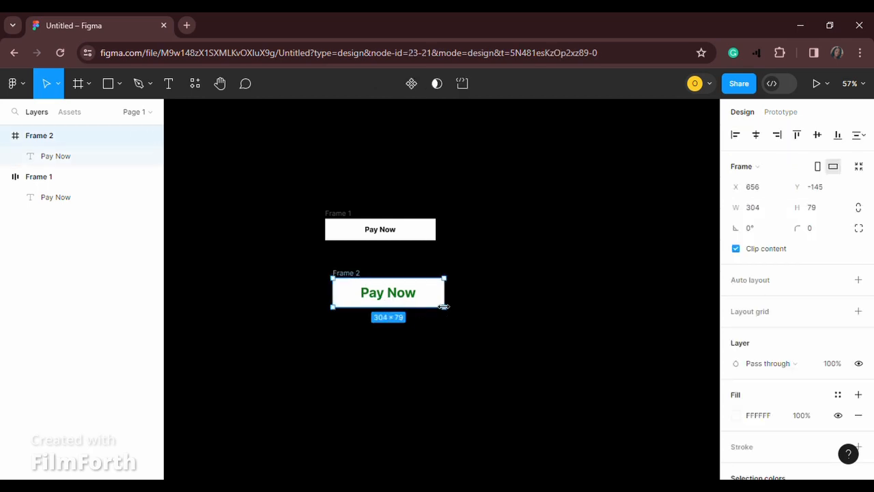
pyautogui.moveTo(445, 307); pyautogui.dragTo(468, 305)
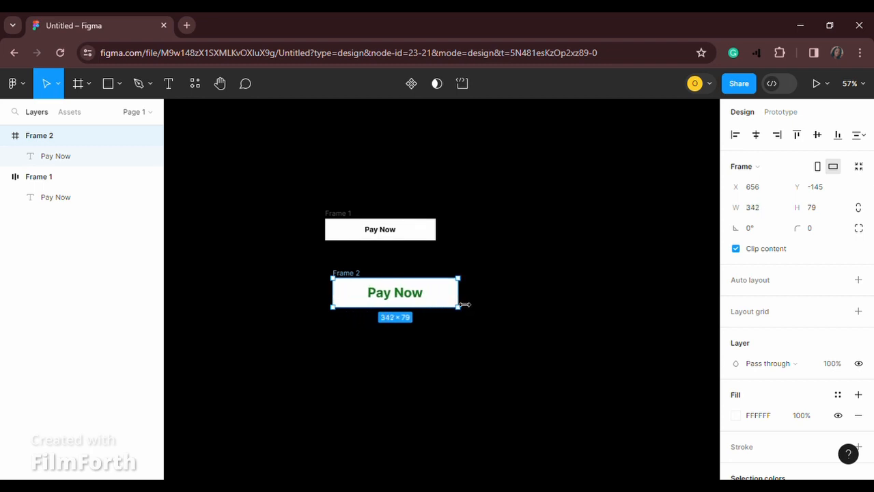
pyautogui.click(413, 301)
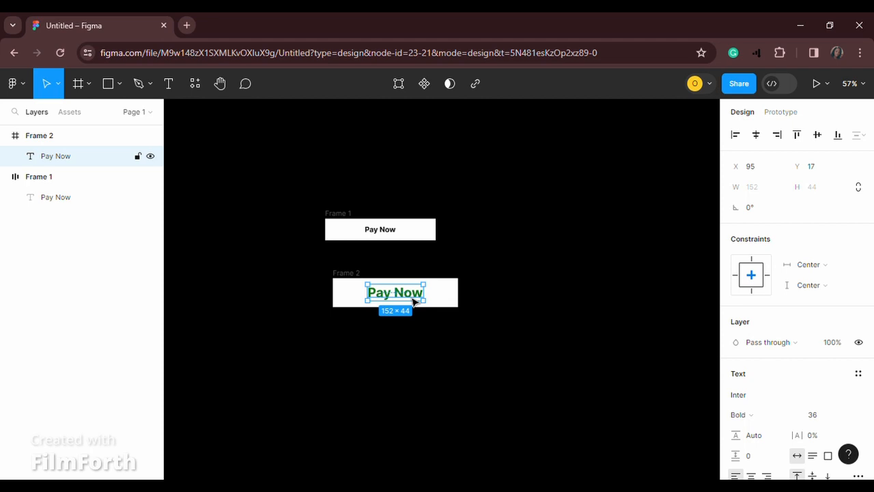
pyautogui.click(467, 301)
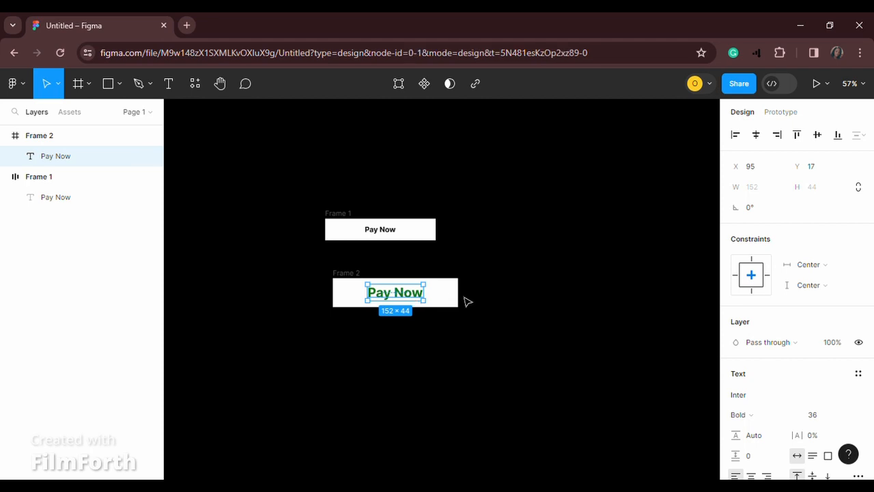
# Step: Scale Frame 2 and its text down proportionally to about 300 × 69.3 with the Scale tool, and return to the Move tool
pyautogui.click(345, 273)
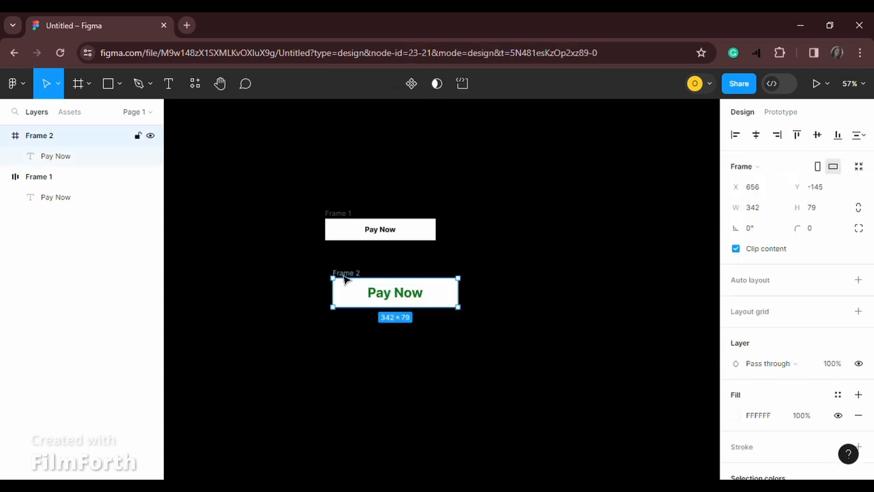
pyautogui.click(57, 84)
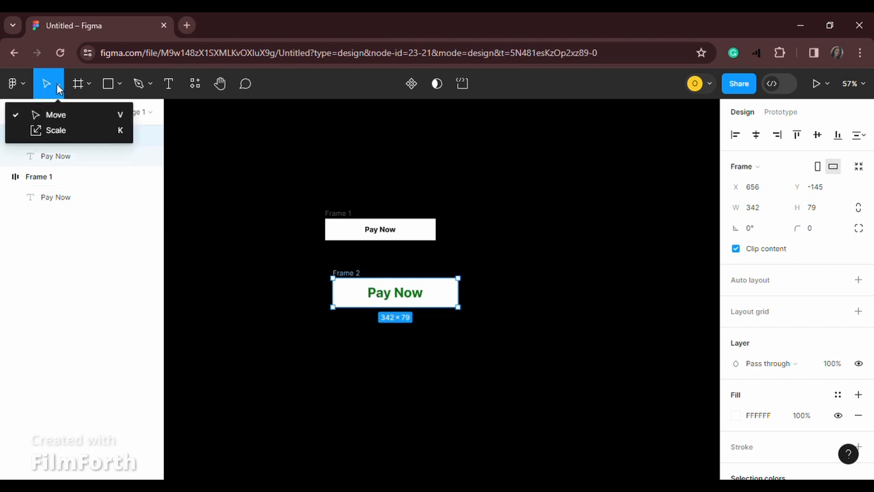
pyautogui.click(56, 131)
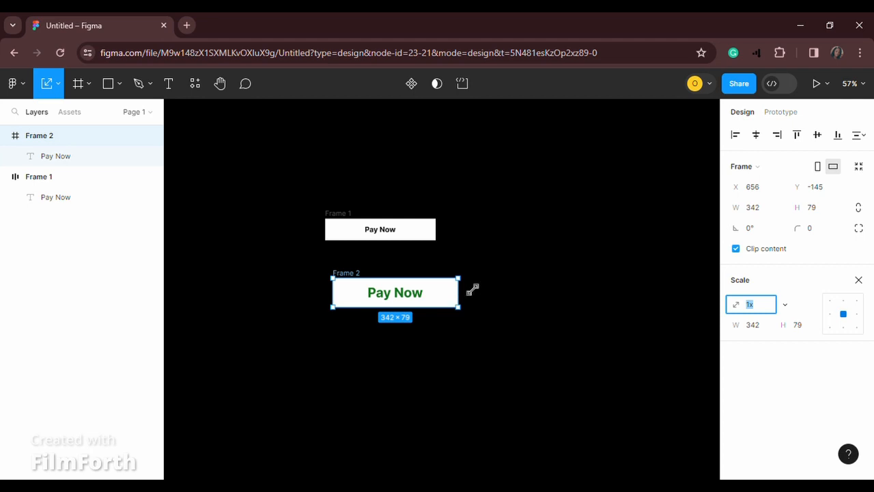
pyautogui.moveTo(473, 290); pyautogui.dragTo(453, 298)
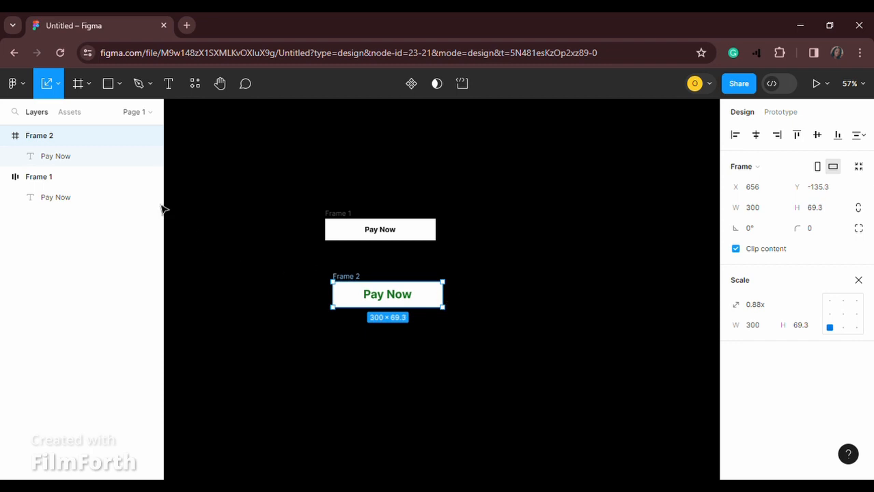
pyautogui.click(56, 84)
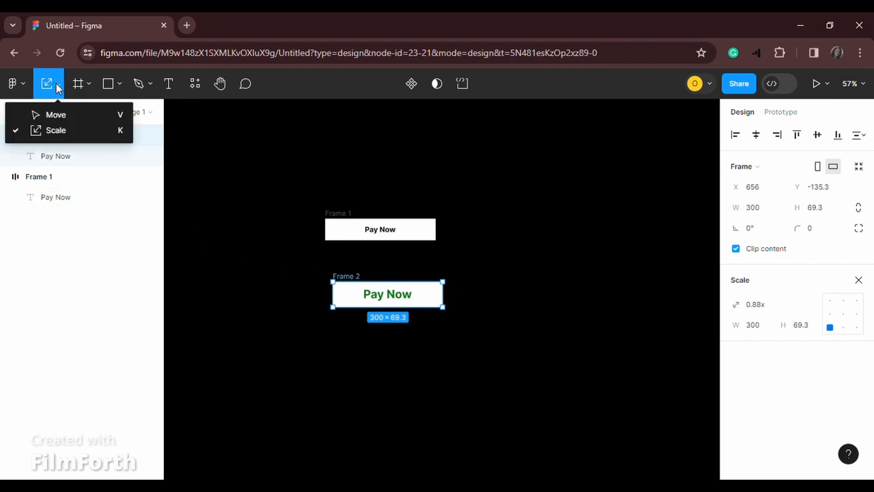
pyautogui.click(55, 116)
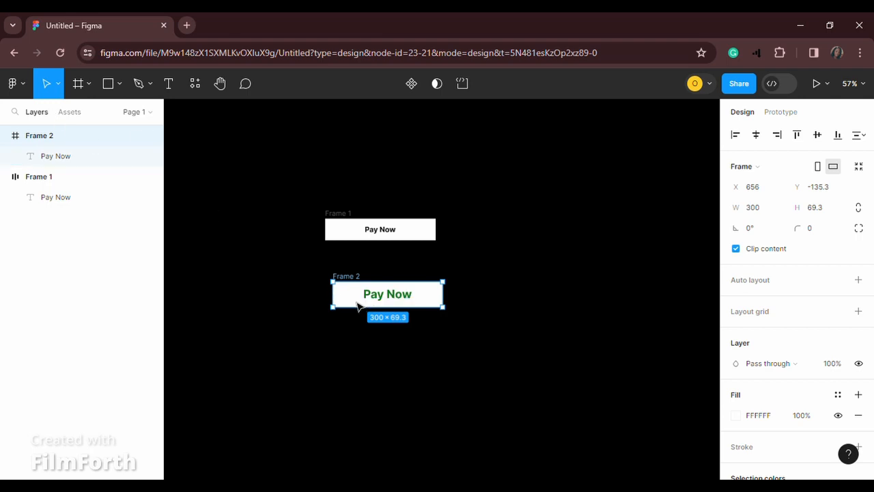
# Step: Move Frame 2 to the right of Frame 1, and undo both that move and the preceding scaling
pyautogui.moveTo(382, 291); pyautogui.dragTo(541, 275)
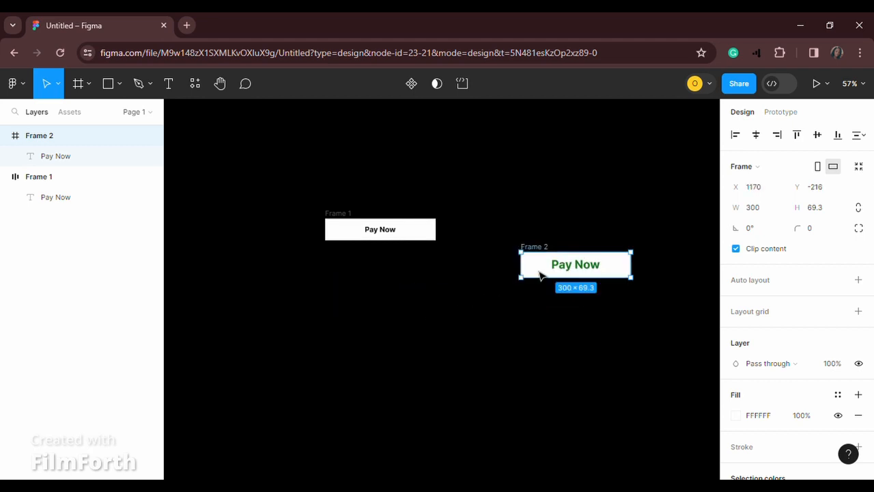
pyautogui.click(422, 368)
pyautogui.press('p')
pyautogui.press('f')
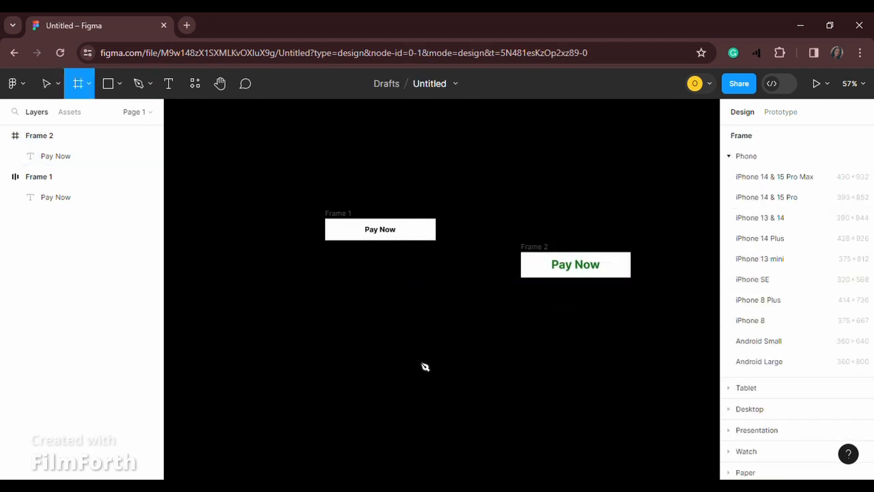
pyautogui.press('i')
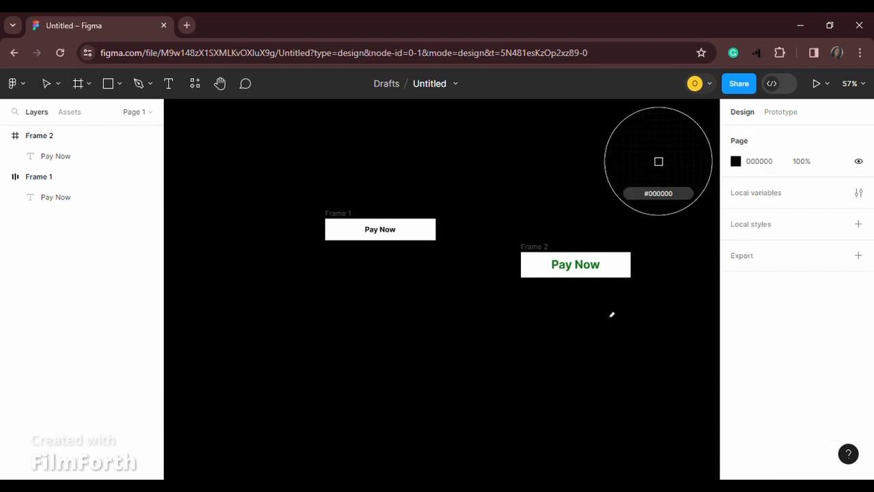
pyautogui.click(623, 274)
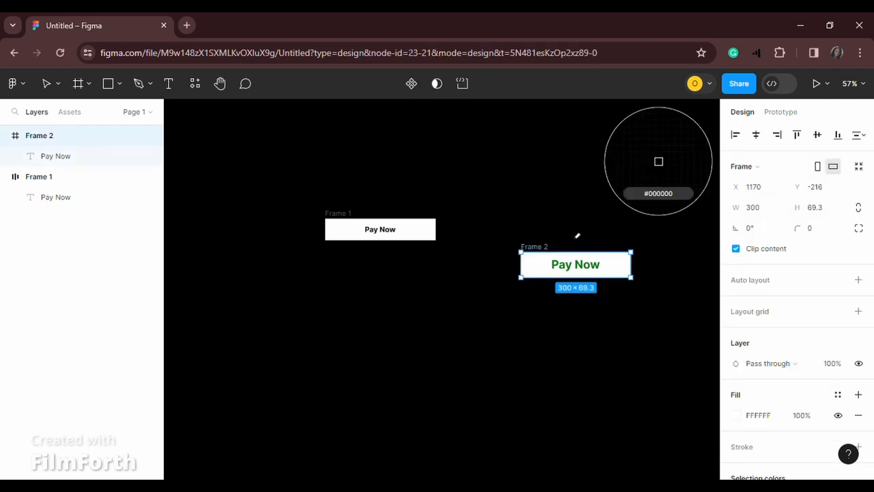
pyautogui.hotkey('ctrl', 'z')
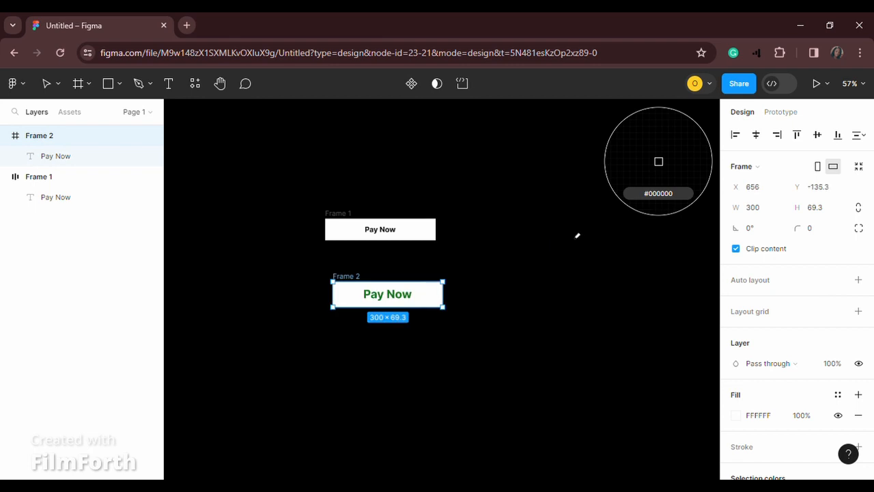
pyautogui.hotkey('ctrl', 'z')
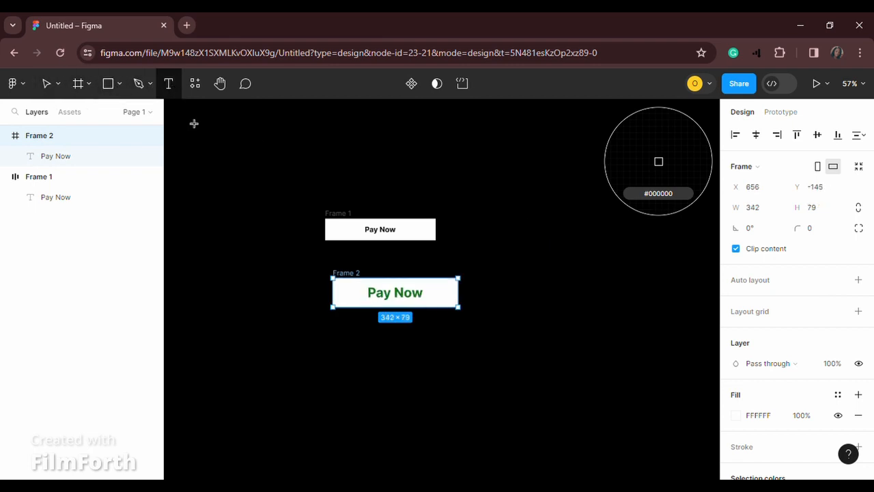
# Step: Add a separate "Paid" text on the canvas and place it centred just below Frame 2
pyautogui.press('t')
pyautogui.click(433, 379)
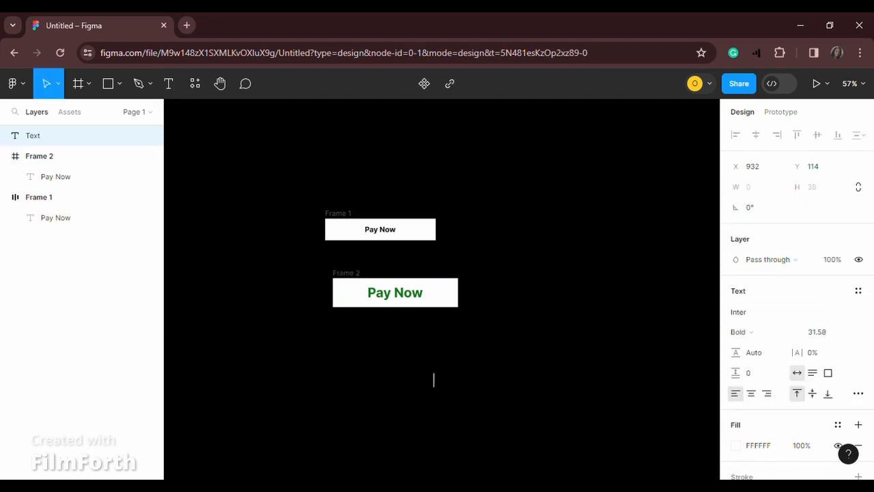
pyautogui.write('Paid')
pyautogui.press('Escape')
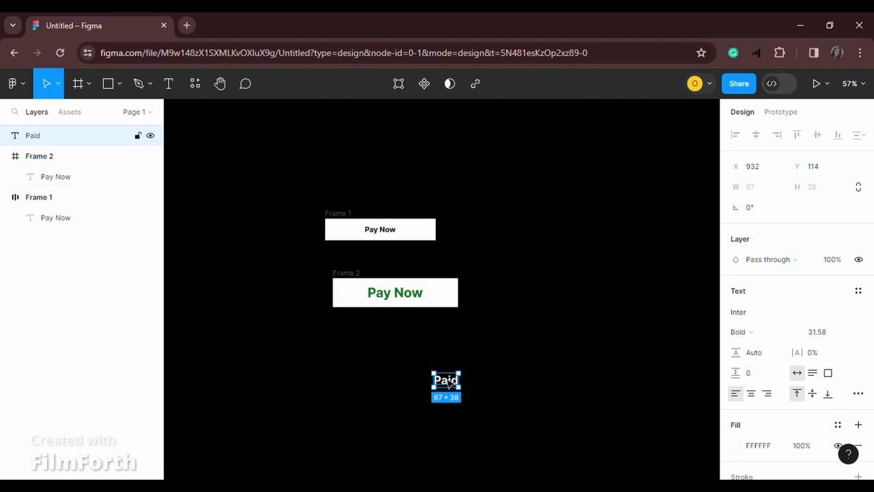
pyautogui.moveTo(448, 387); pyautogui.dragTo(546, 264)
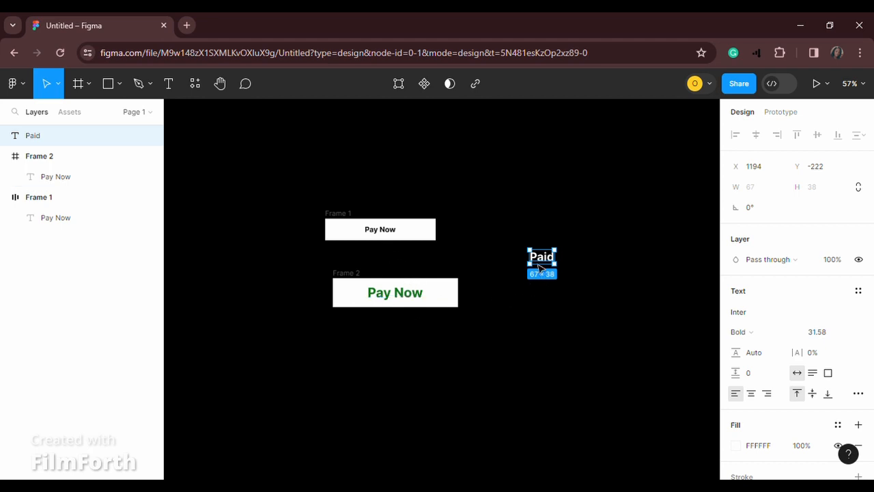
pyautogui.moveTo(549, 263); pyautogui.dragTo(402, 339)
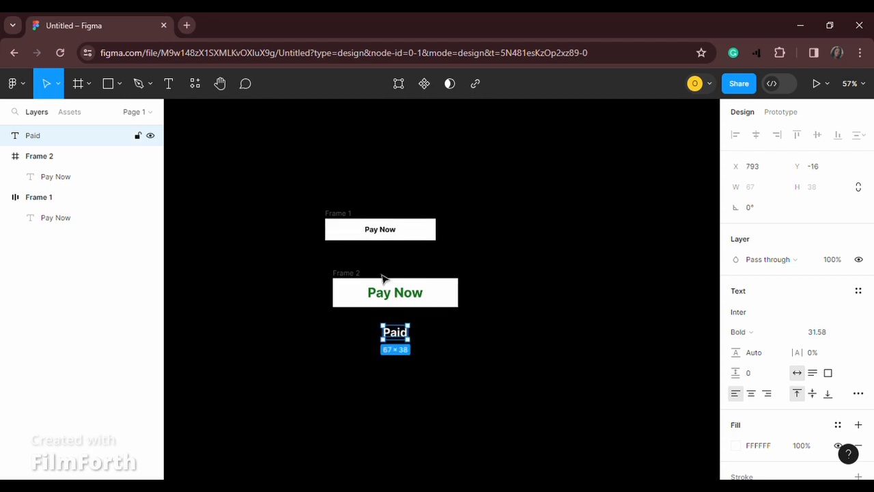
pyautogui.click(458, 390)
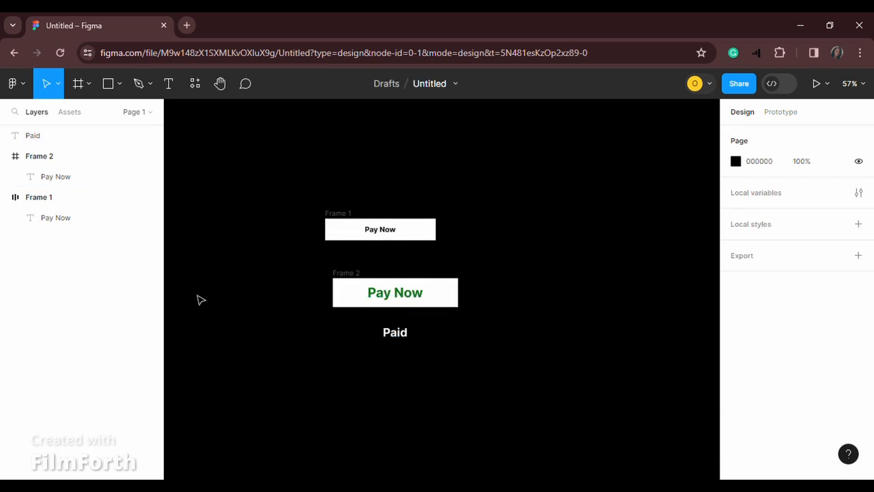
# Step: Run the Iconify plugin and search its icons for "check"
pyautogui.click(21, 85)
pyautogui.moveTo(98, 295)
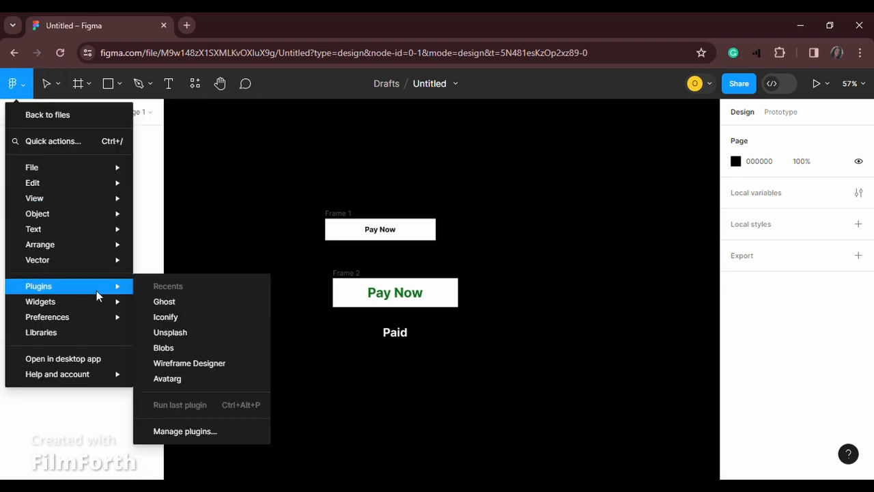
pyautogui.click(167, 317)
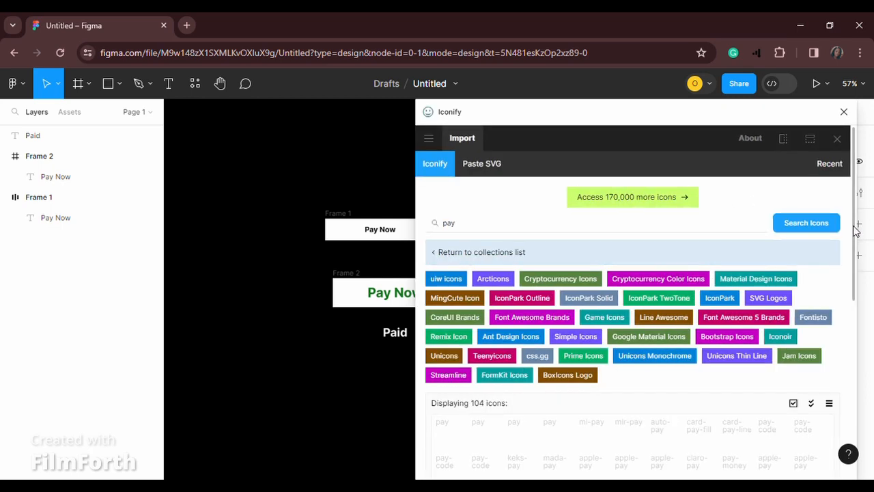
pyautogui.click(465, 231)
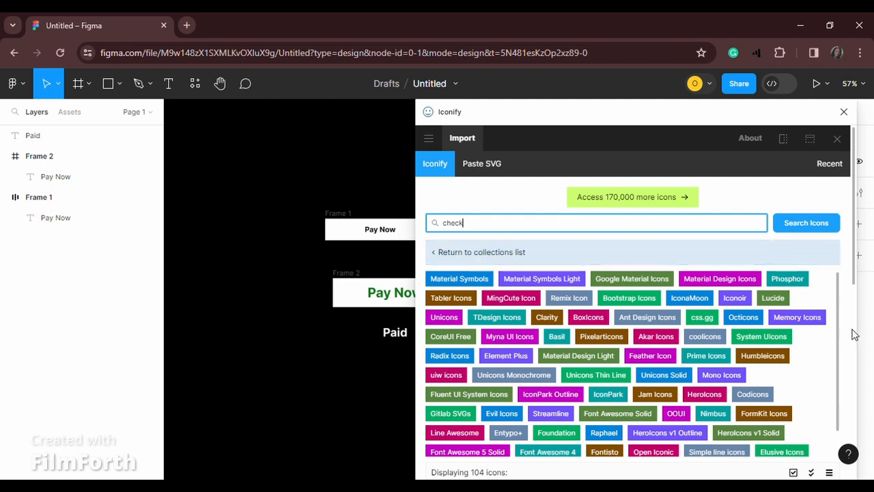
pyautogui.moveTo(859, 283); pyautogui.dragTo(849, 347)
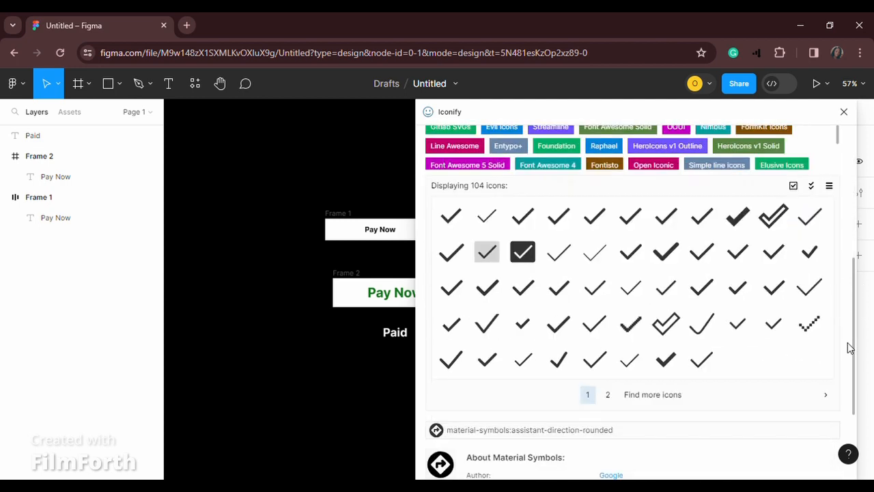
# Step: Choose the solid dark circle with a white check mark from results page 3 and place it on the empty canvas
pyautogui.click(612, 399)
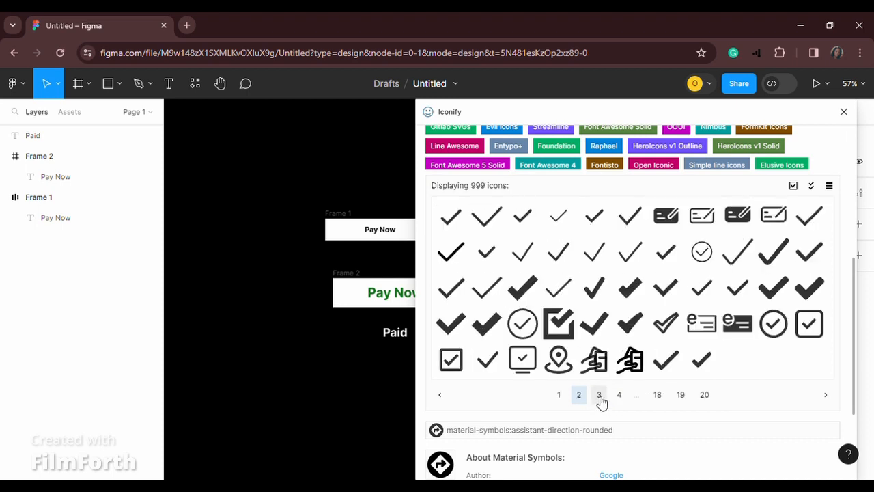
pyautogui.click(599, 396)
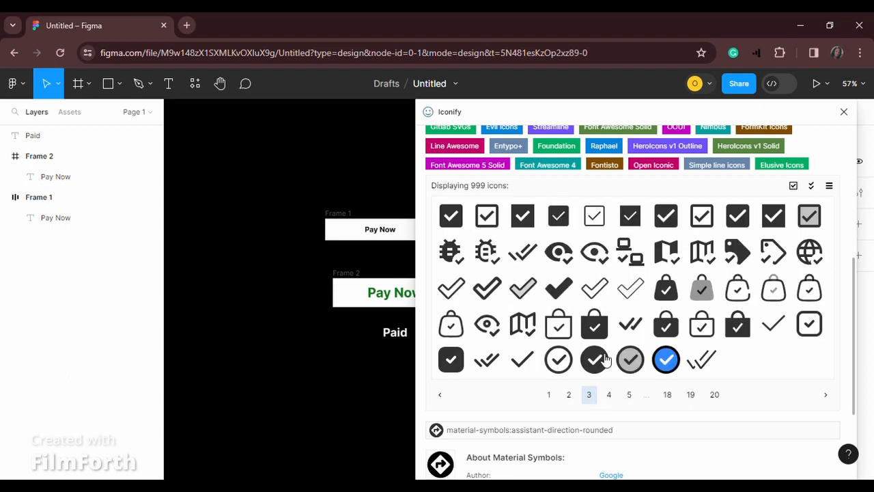
pyautogui.click(605, 360)
pyautogui.moveTo(605, 360); pyautogui.dragTo(276, 374)
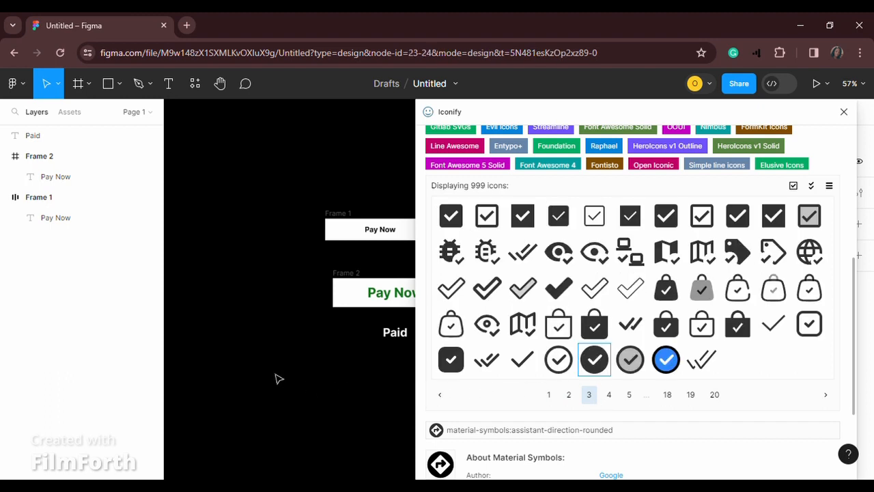
# Step: Close the Iconify plugin and recolour the placed check icon's mask group to white, FFFFFF
pyautogui.click(844, 113)
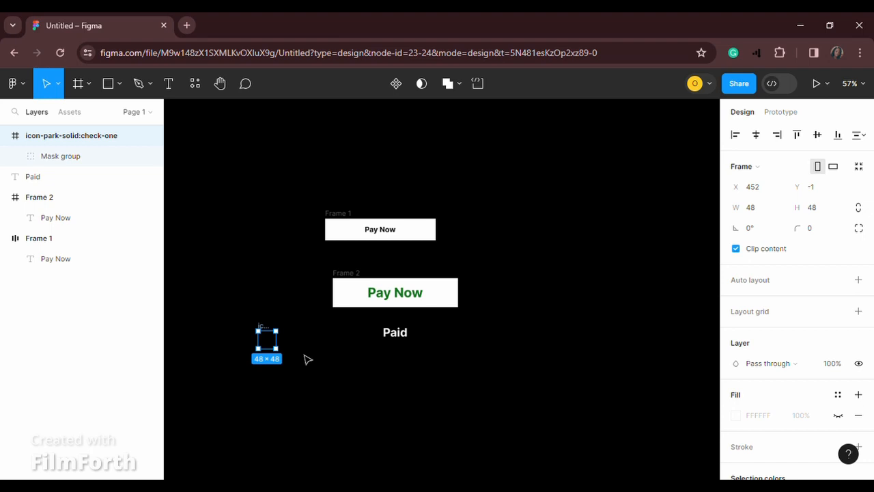
pyautogui.click(307, 359)
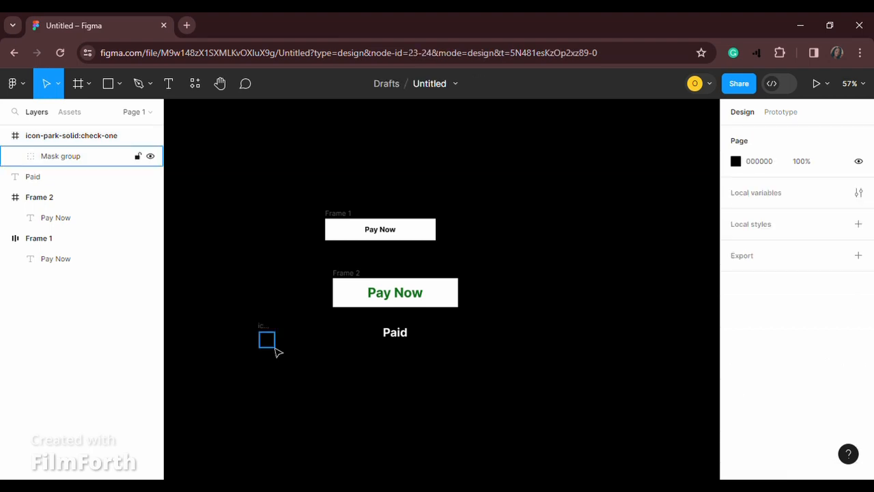
pyautogui.click(276, 351)
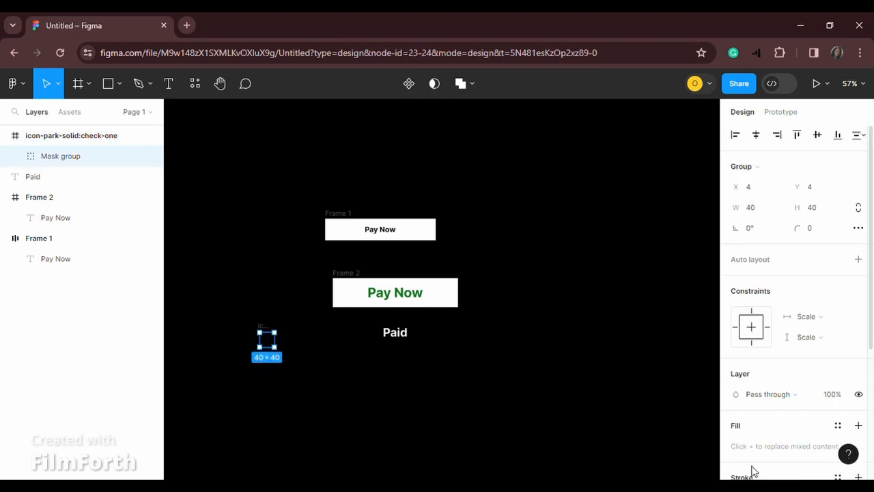
pyautogui.scroll(-3, 735, 409)
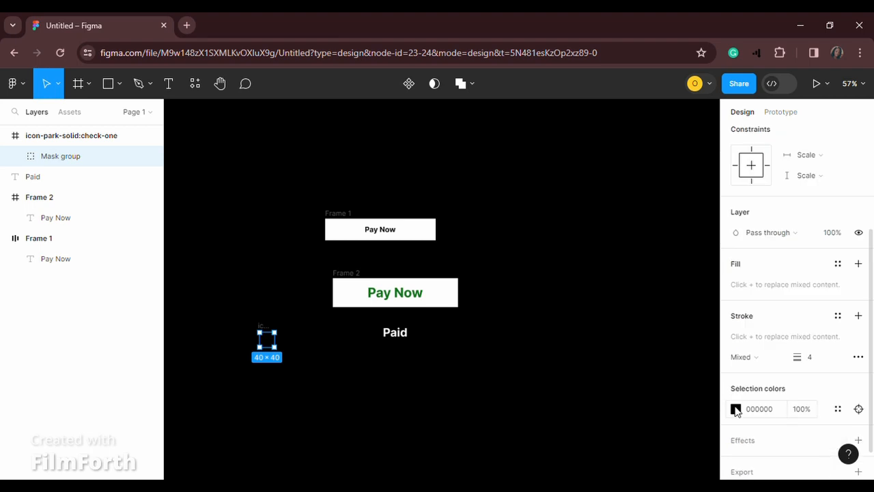
pyautogui.click(736, 409)
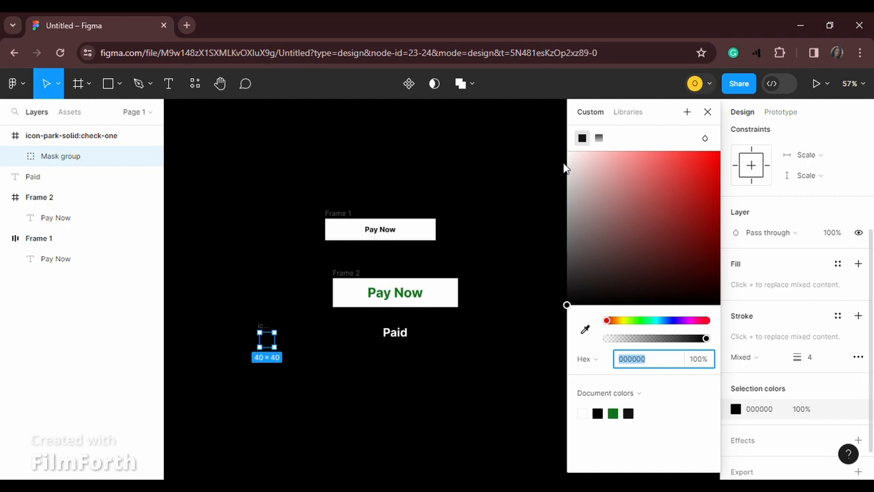
pyautogui.moveTo(566, 305); pyautogui.dragTo(559, 130)
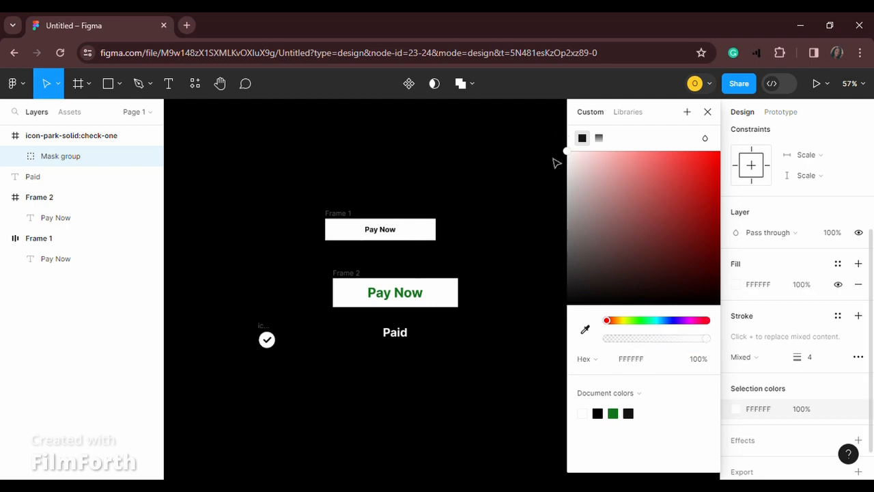
pyautogui.click(508, 376)
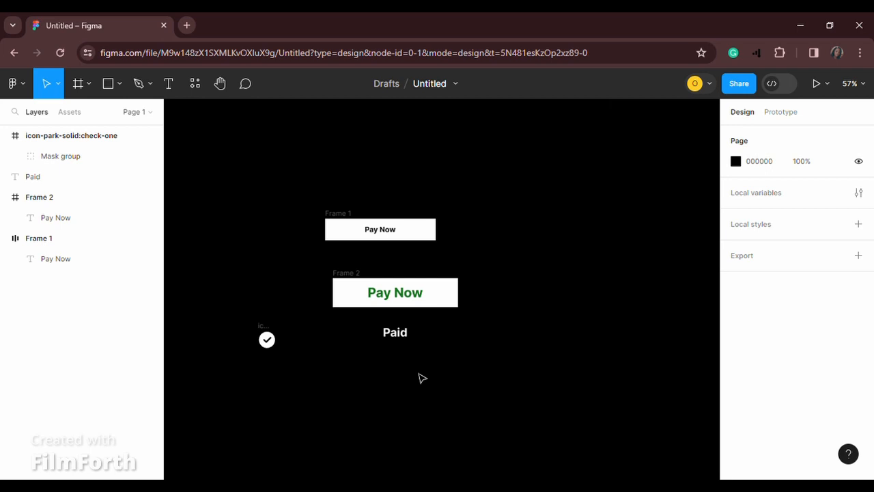
# Step: Move the white check icon directly beside the end of the "Paid" text and scale it down to 30 × 30
pyautogui.click(280, 338)
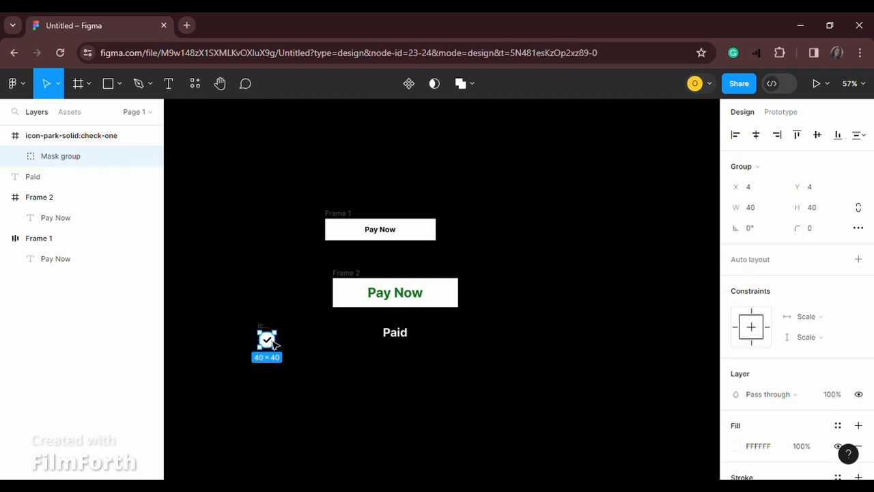
pyautogui.moveTo(412, 361); pyautogui.dragTo(430, 339)
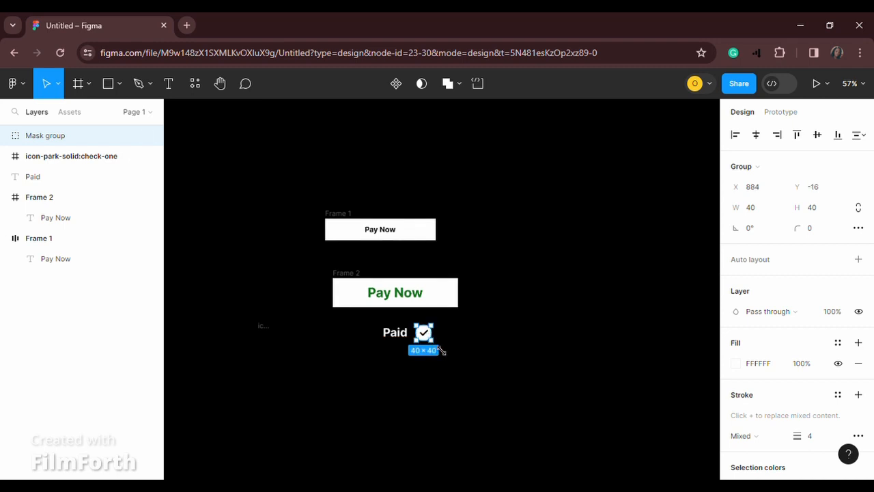
pyautogui.moveTo(435, 345); pyautogui.dragTo(436, 347)
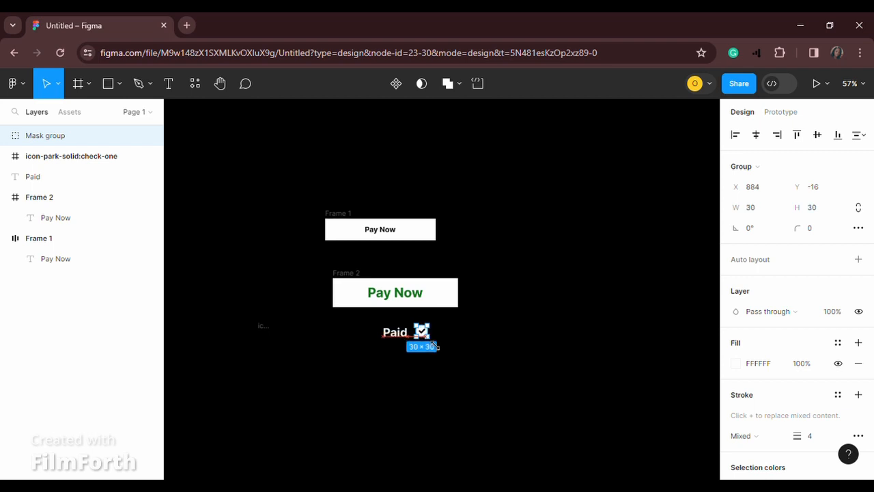
pyautogui.click(464, 341)
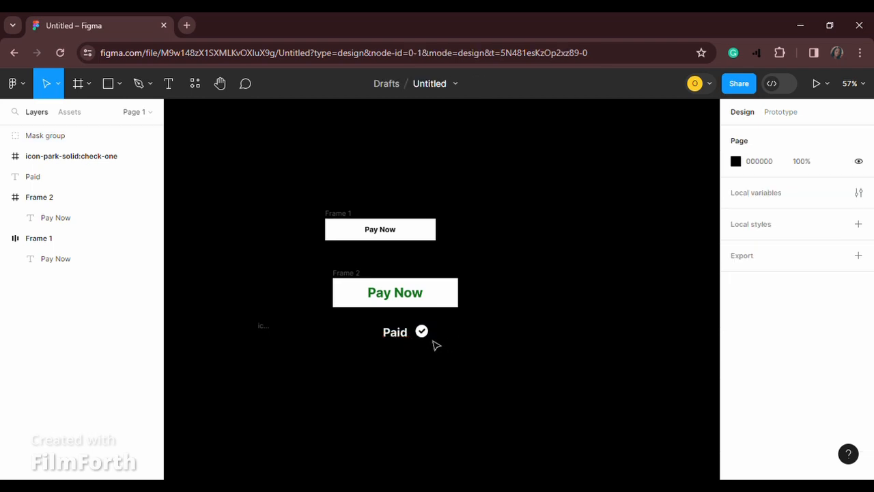
# Step: Nudge the check icon closer to the "Paid" text and slightly down, to X 873 and Y -14
pyautogui.click(433, 345)
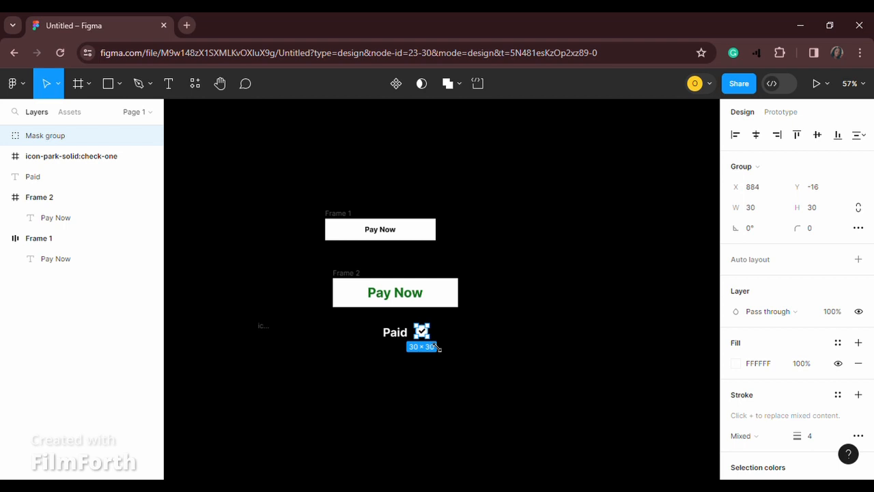
pyautogui.press('Left')
pyautogui.hotkey('shift', 'Left')
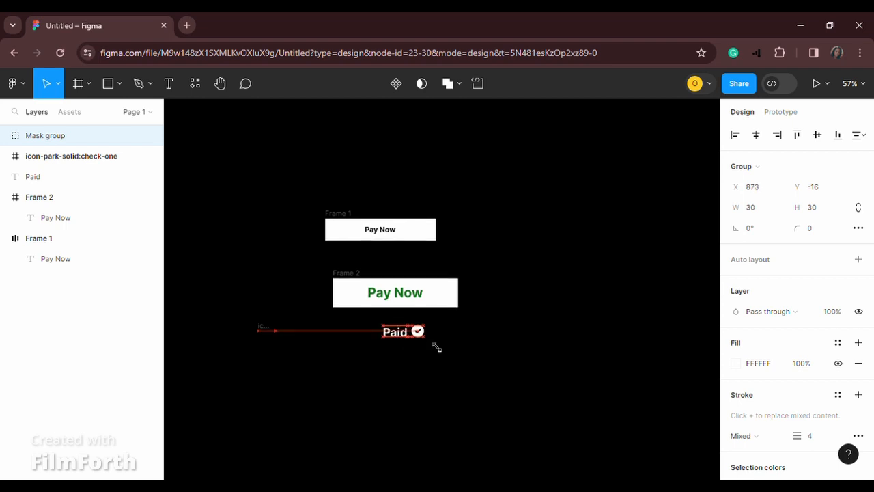
pyautogui.press('Down')
pyautogui.press('Down')
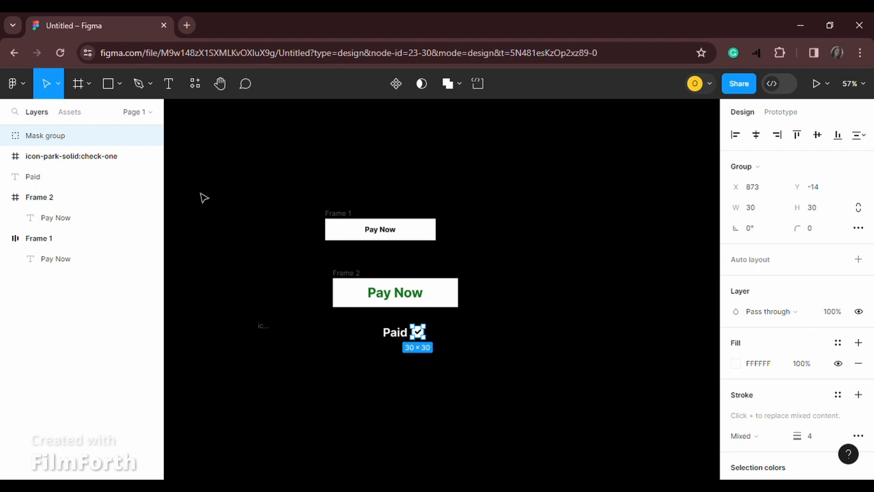
# Step: Try proportional resizing on a temporary 100 × 100 circle beside Frame 1, shrinking it to about 41 × 41, and delete it
pyautogui.click(119, 85)
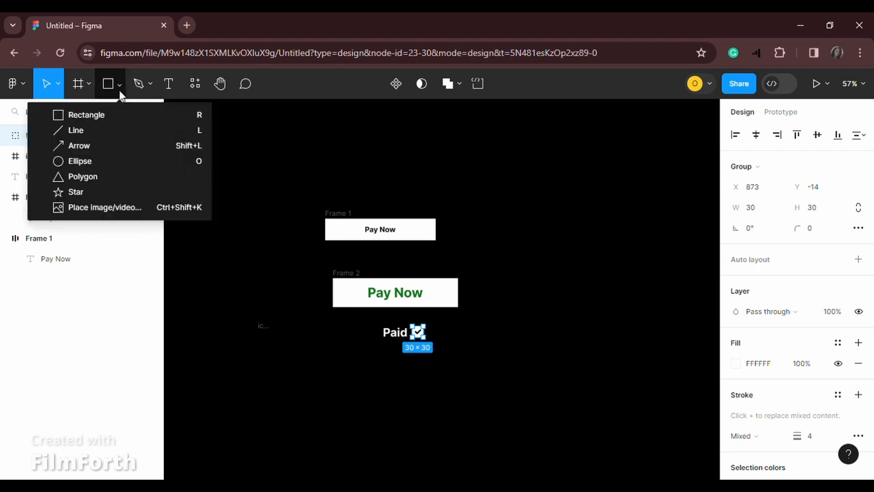
pyautogui.click(102, 161)
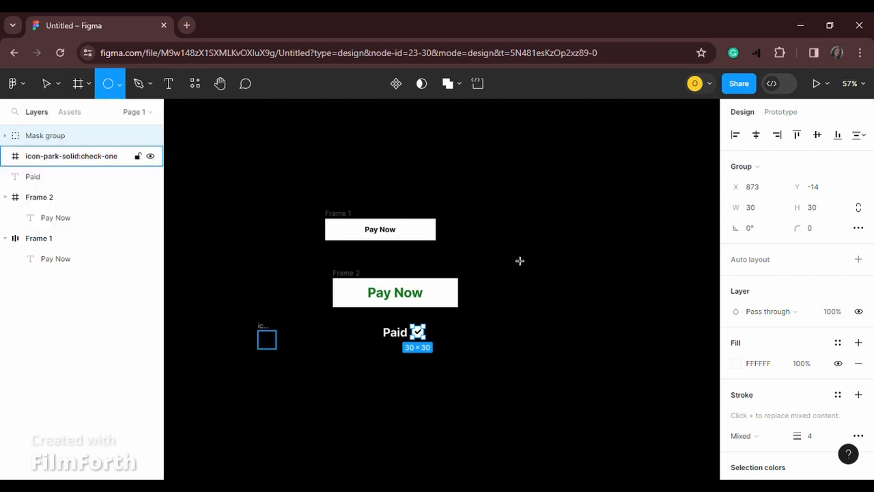
pyautogui.click(535, 222)
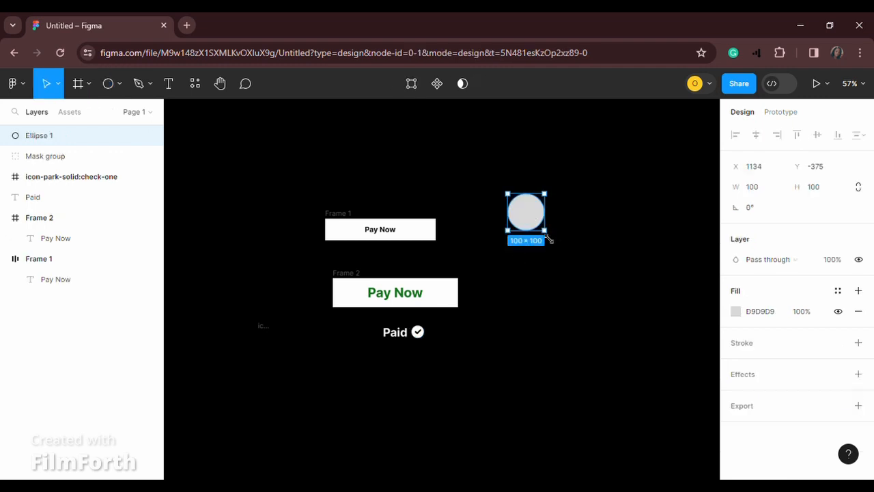
pyautogui.moveTo(550, 239)
pyautogui.mouseDown()
pyautogui.moveTo(535, 231)
pyautogui.moveTo(544, 236)
pyautogui.mouseUp()
pyautogui.hotkey('ctrl', 'z')
pyautogui.moveTo(557, 243); pyautogui.dragTo(517, 219)
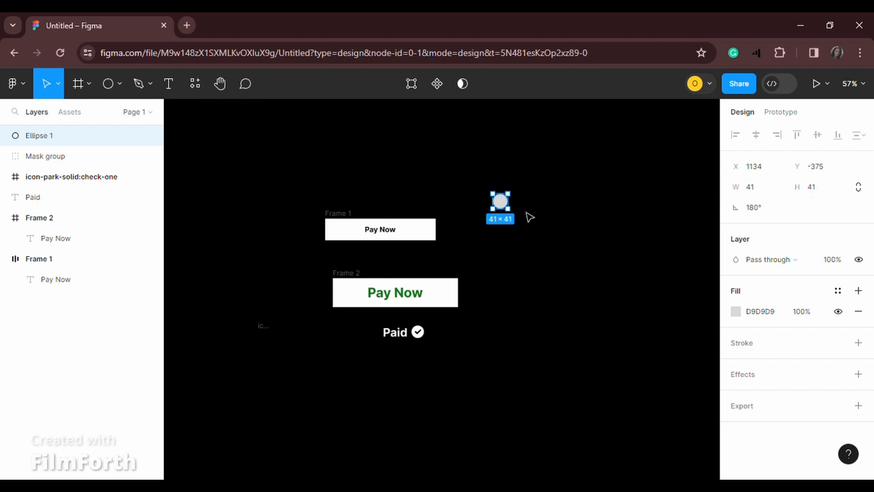
pyautogui.press('Delete')
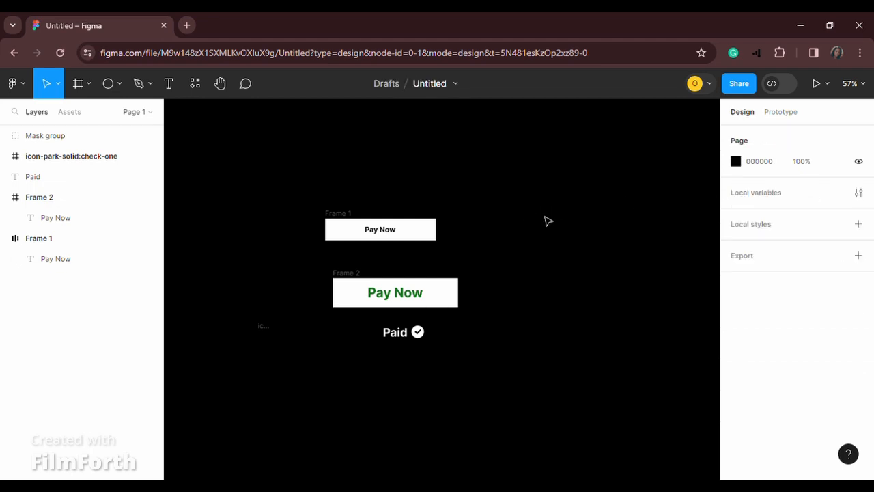
# Step: Select the "Paid" text together with the check icon and group them
pyautogui.click(421, 347)
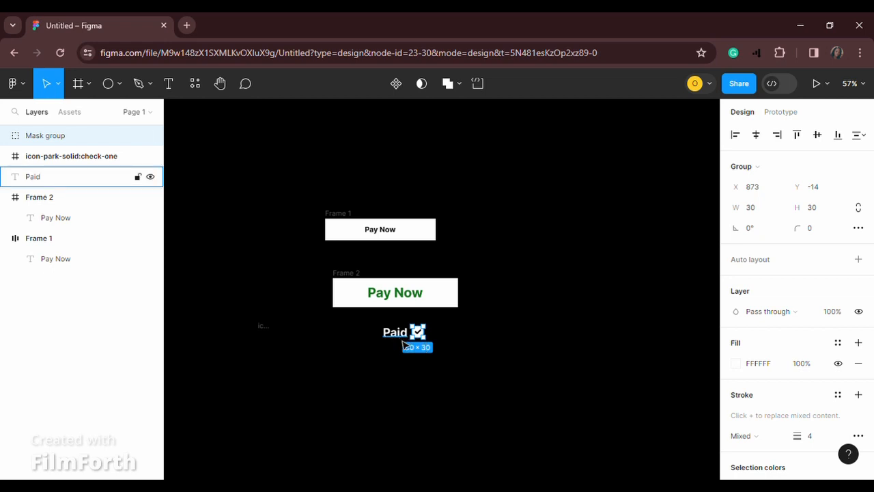
pyautogui.keyDown('shift'); pyautogui.click(402, 337); pyautogui.keyUp('shift')
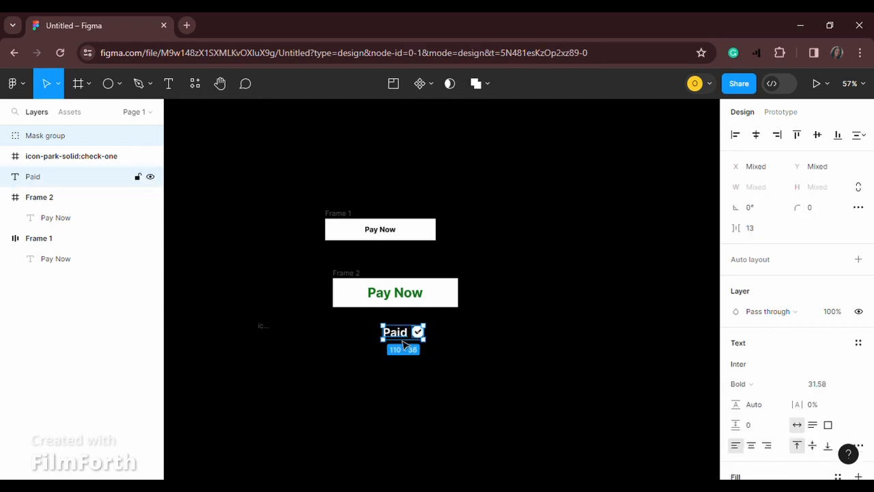
pyautogui.click(455, 341)
pyautogui.moveTo(437, 324); pyautogui.dragTo(377, 347)
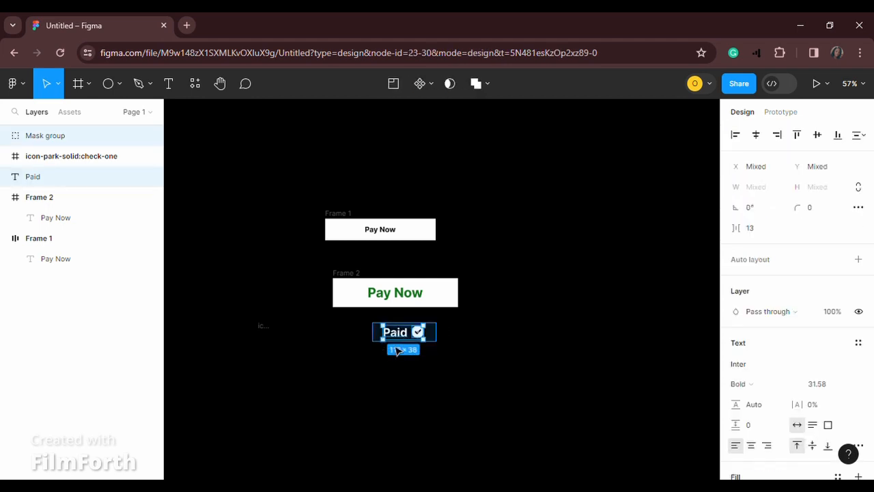
pyautogui.click(428, 362)
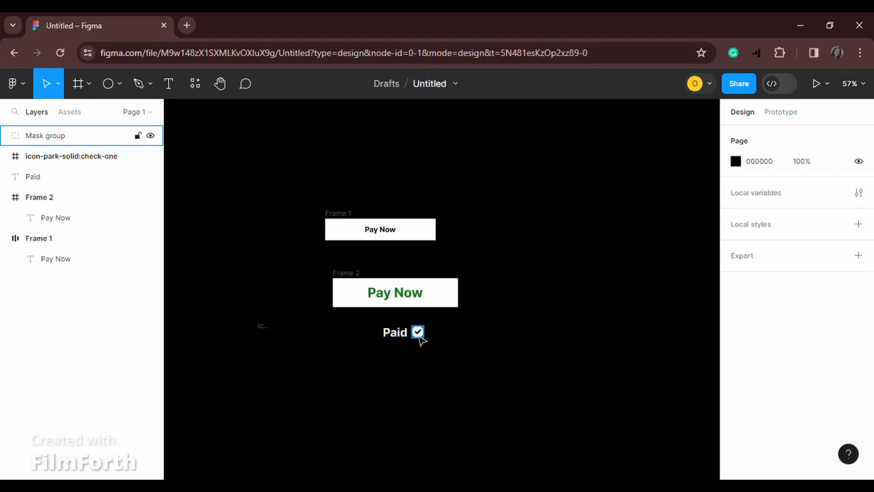
pyautogui.click(419, 338)
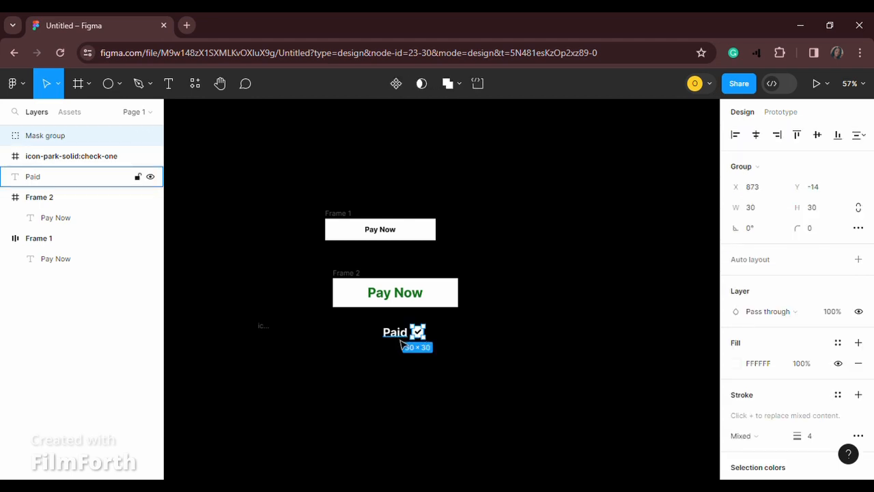
pyautogui.keyDown('shift'); pyautogui.click(401, 340); pyautogui.keyUp('shift')
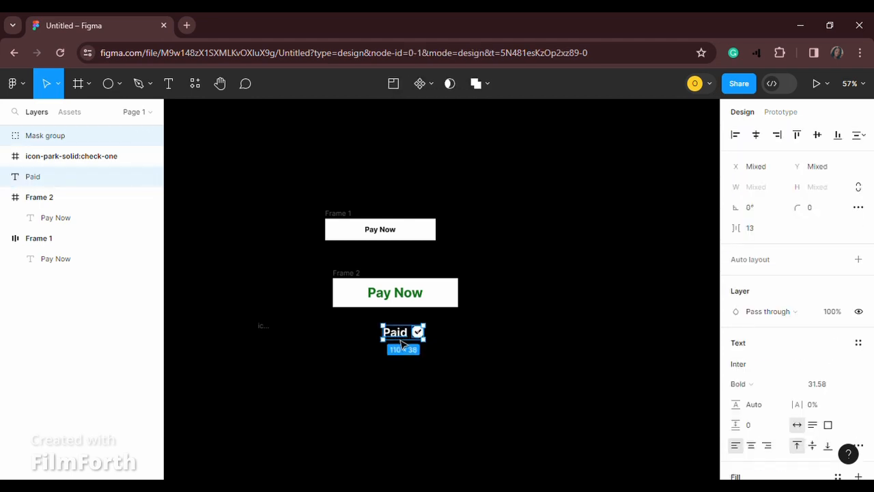
pyautogui.hotkey('ctrl', 'g')
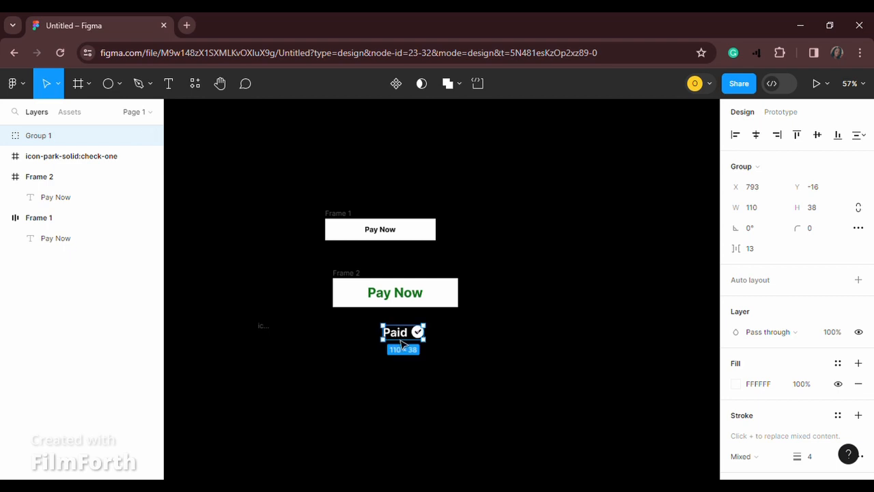
# Step: Move the "Paid" group into Frame 2, centred horizontally, and nudge it up until it sits just above the frame's visible area
pyautogui.moveTo(401, 343); pyautogui.dragTo(400, 293)
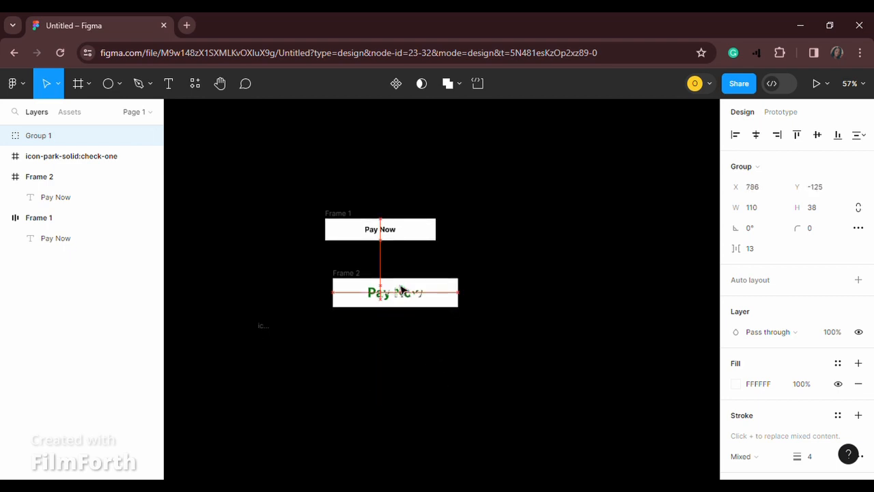
pyautogui.moveTo(401, 347); pyautogui.dragTo(399, 311)
pyautogui.hotkey('shift', 'Up')
pyautogui.hotkey('shift', 'Up')
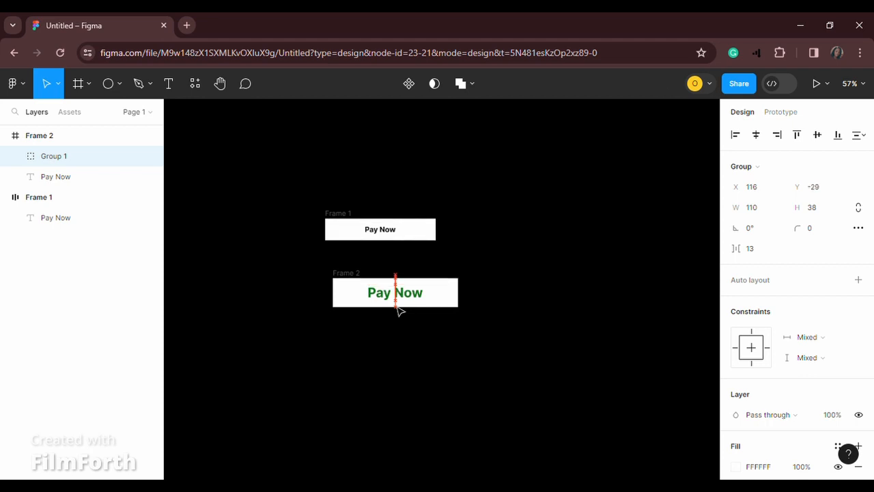
pyautogui.hotkey('shift', 'Up')
pyautogui.press('Up')
pyautogui.press('Up')
pyautogui.press('Up')
pyautogui.click(454, 345)
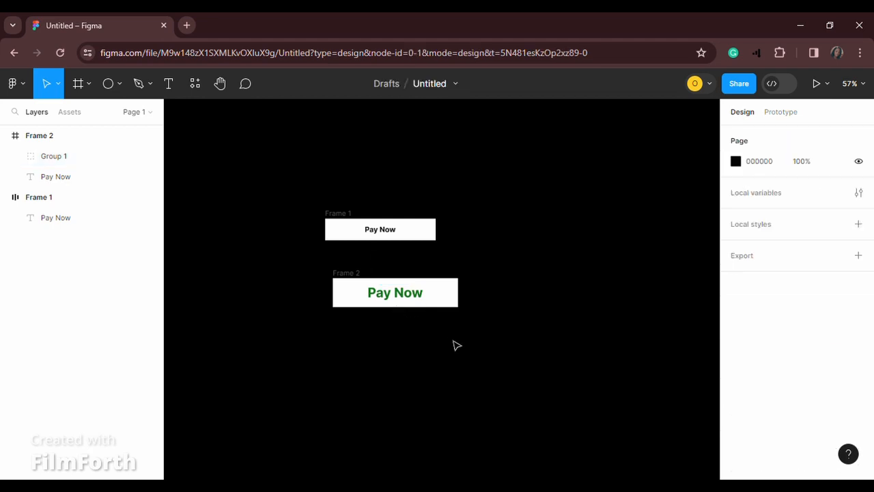
# Step: Draw a rectangle about 452 × 85 on the empty canvas below Frame 2 and fill it with the document green 14741E
pyautogui.click(120, 83)
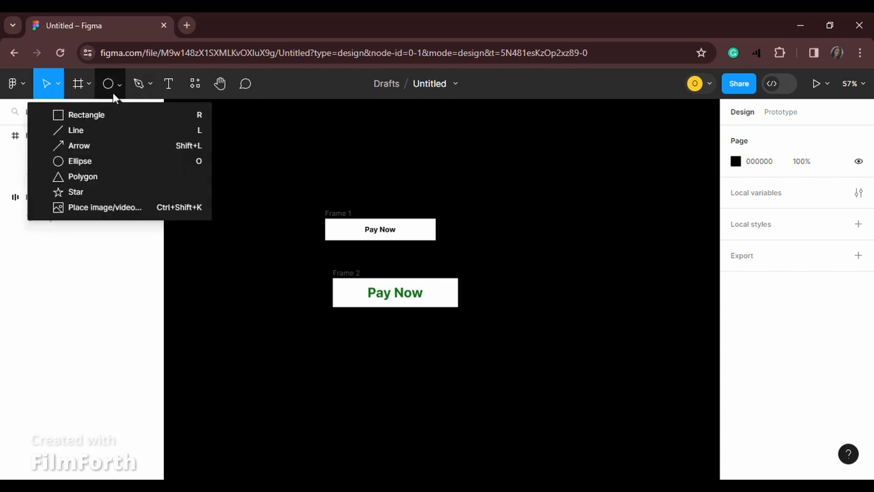
pyautogui.click(111, 114)
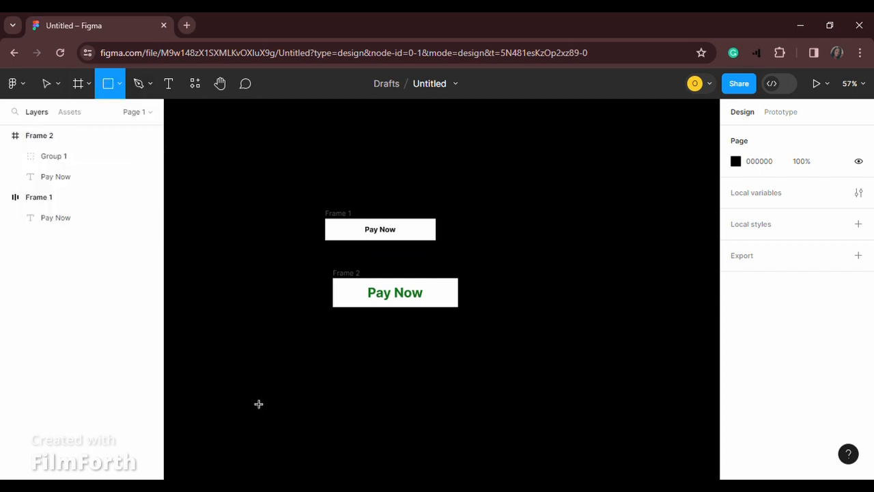
pyautogui.moveTo(247, 362)
pyautogui.mouseDown()
pyautogui.moveTo(316, 416)
pyautogui.moveTo(364, 394)
pyautogui.moveTo(412, 394)
pyautogui.mouseUp()
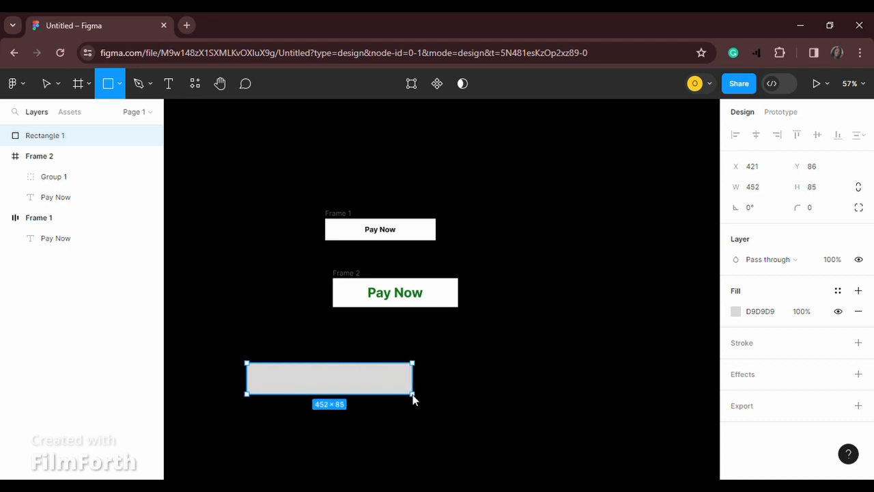
pyautogui.click(736, 312)
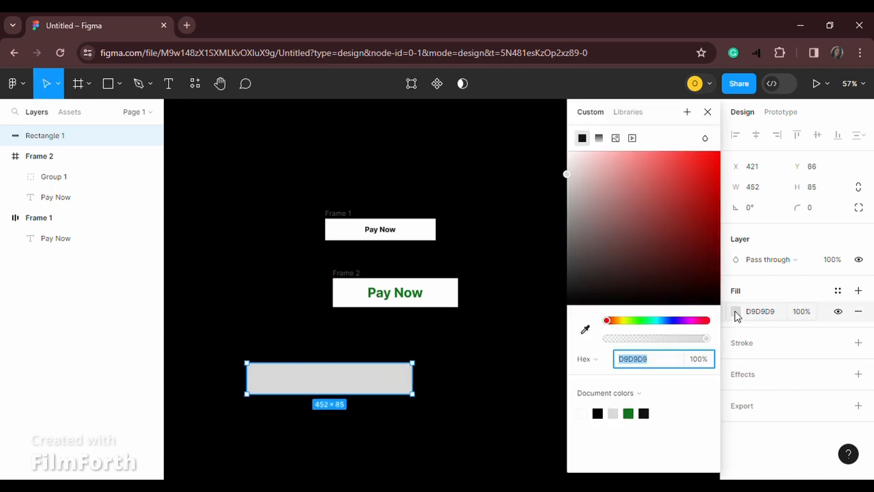
pyautogui.click(629, 414)
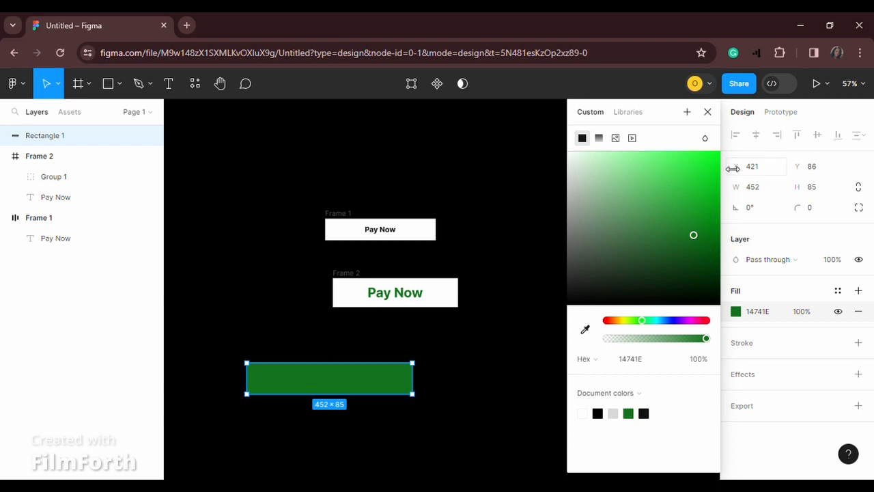
pyautogui.click(707, 113)
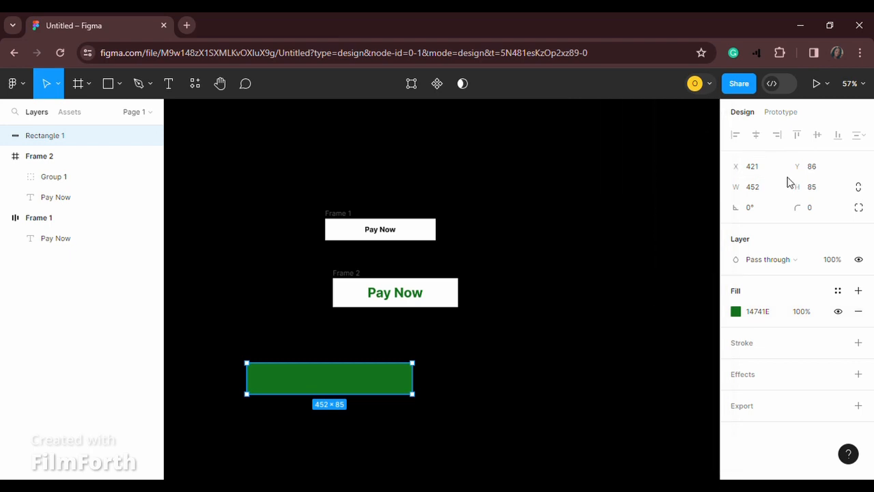
# Step: Round the green rectangle's corners with a radius of 41
pyautogui.click(820, 209)
pyautogui.write('41')
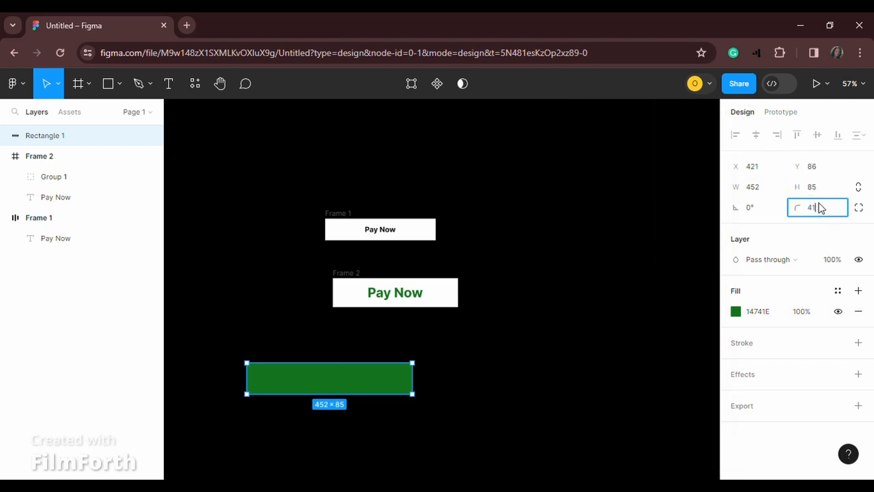
pyautogui.press('Return')
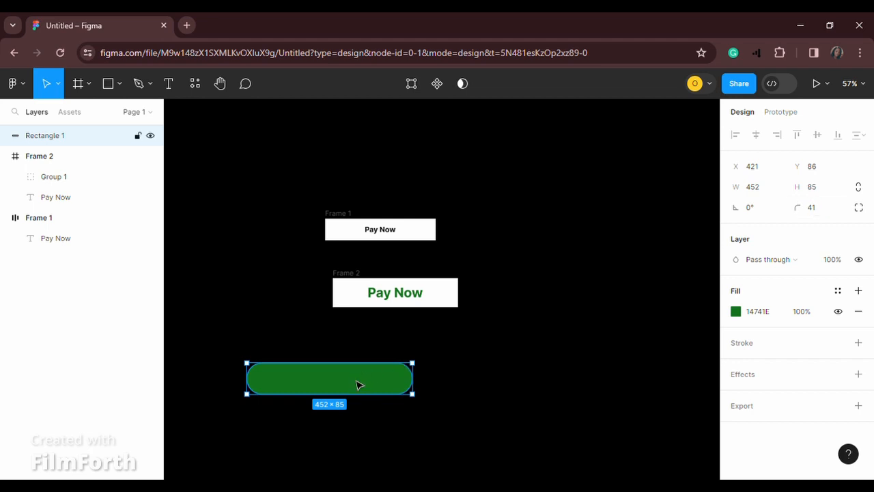
# Step: Try placing the rounded green rectangle over Frame 2, and move it back onto the empty canvas below the frame
pyautogui.moveTo(357, 382); pyautogui.dragTo(430, 296)
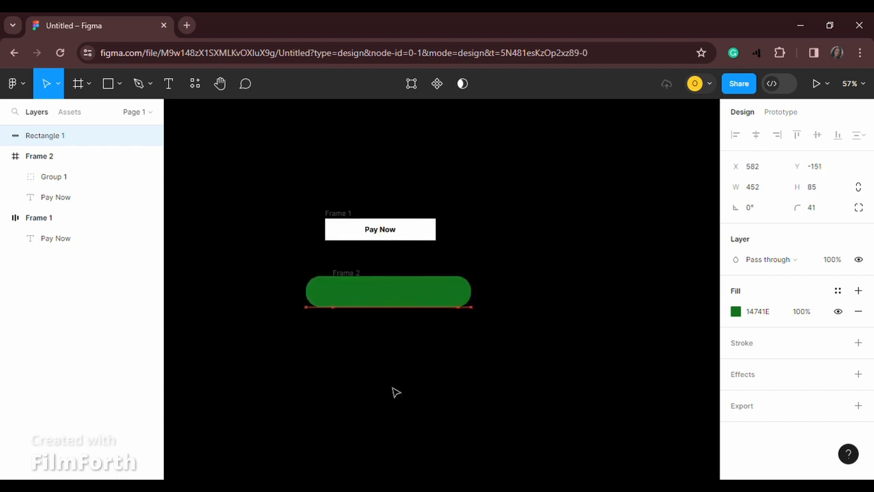
pyautogui.moveTo(396, 393); pyautogui.dragTo(399, 404)
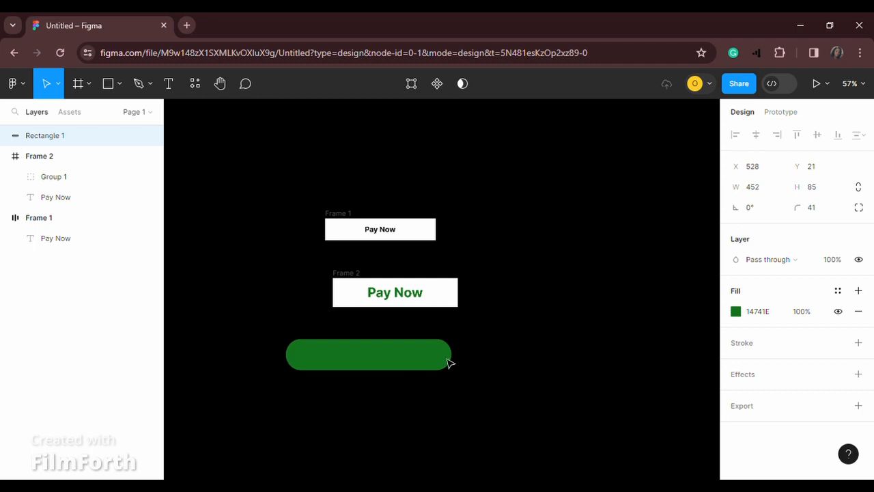
pyautogui.click(470, 373)
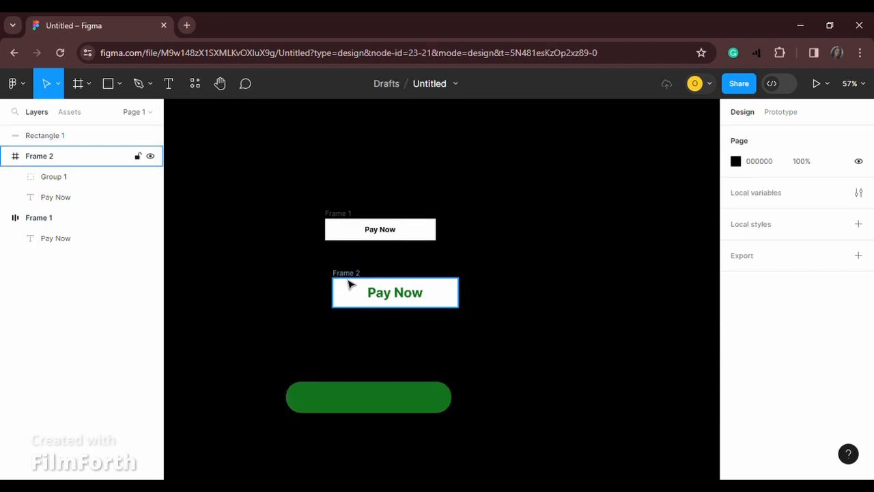
# Step: Set Frame 2's corner radius to 41 and deselect the frame
pyautogui.click(352, 284)
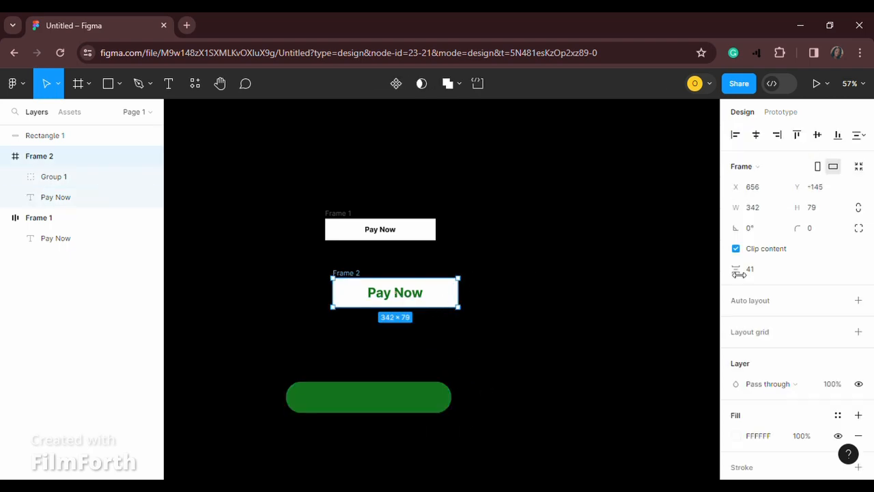
pyautogui.click(828, 233)
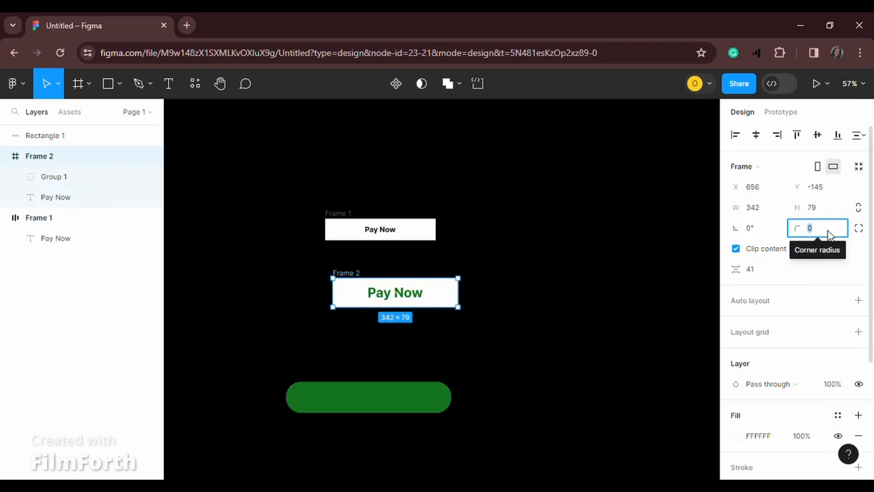
pyautogui.write('41')
pyautogui.press('Return')
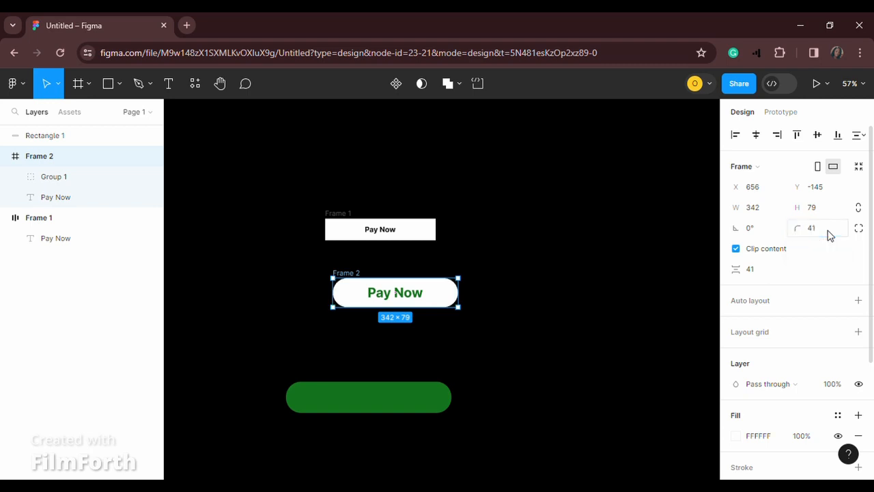
pyautogui.click(572, 306)
# Step: Move the green rectangle into Frame 2 and nudge it left to about X -460, just outside the frame's visible area
pyautogui.click(387, 406)
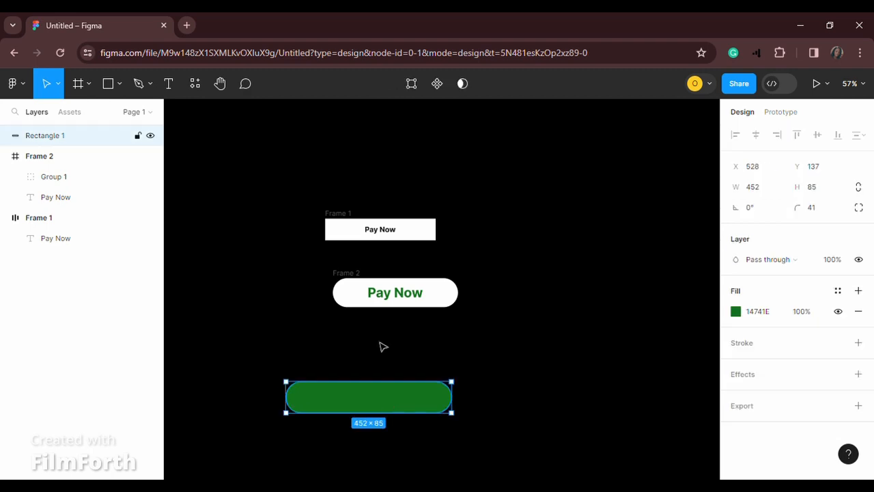
pyautogui.moveTo(381, 301); pyautogui.dragTo(345, 301)
pyautogui.press('Left')
pyautogui.press('Left')
pyautogui.press('Left')
pyautogui.press('Left')
pyautogui.press('Left')
pyautogui.press('Left')
pyautogui.press('Left')
pyautogui.press('Left')
pyautogui.press('Left')
pyautogui.press('Left')
pyautogui.press('Left')
pyautogui.press('Left')
pyautogui.press('Left')
pyautogui.press('Left')
pyautogui.press('Left')
pyautogui.press('Left')
pyautogui.press('Left')
pyautogui.press('Left')
pyautogui.press('Left')
pyautogui.press('Left')
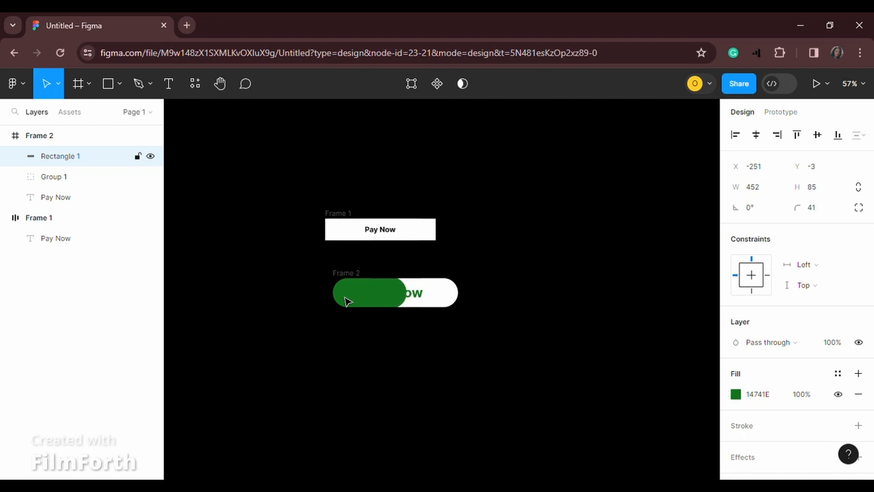
pyautogui.press('Left')
pyautogui.press('Left')
pyautogui.press('Left')
pyautogui.press('Left')
pyautogui.press('Left')
pyautogui.press('Left')
pyautogui.press('Left')
pyautogui.press('Left')
pyautogui.press('Left')
pyautogui.press('Left')
pyautogui.press('Left')
pyautogui.press('Left')
pyautogui.press('Left')
pyautogui.press('Left')
pyautogui.press('Left')
pyautogui.press('Left')
pyautogui.press('Left')
pyautogui.press('Left')
pyautogui.press('Left')
pyautogui.press('Left')
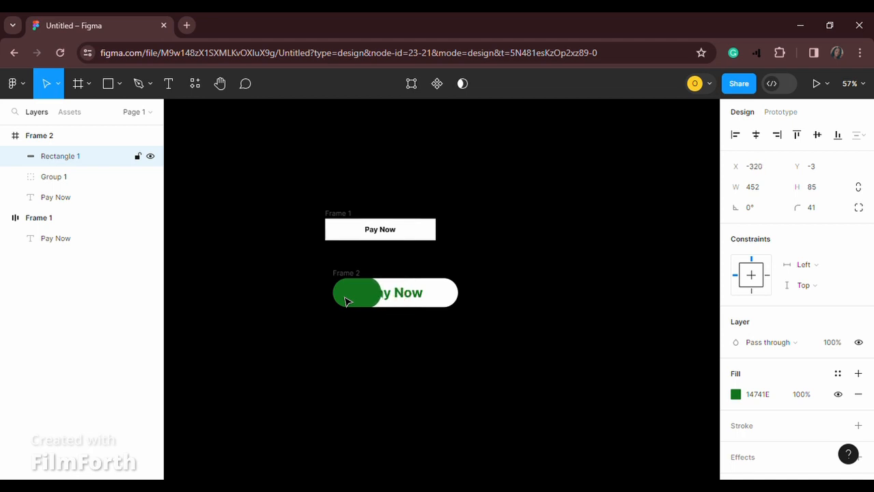
pyautogui.press('Left')
pyautogui.press('Left')
pyautogui.press('Left')
pyautogui.press('Left')
pyautogui.press('Left')
pyautogui.press('Left')
pyautogui.press('Left')
pyautogui.press('Left')
pyautogui.press('Left')
pyautogui.press('Left')
pyautogui.press('Left')
pyautogui.press('Left')
pyautogui.press('Left')
pyautogui.press('Left')
pyautogui.press('Left')
pyautogui.press('Left')
pyautogui.press('Left')
pyautogui.press('Left')
pyautogui.press('Left')
pyautogui.press('Left')
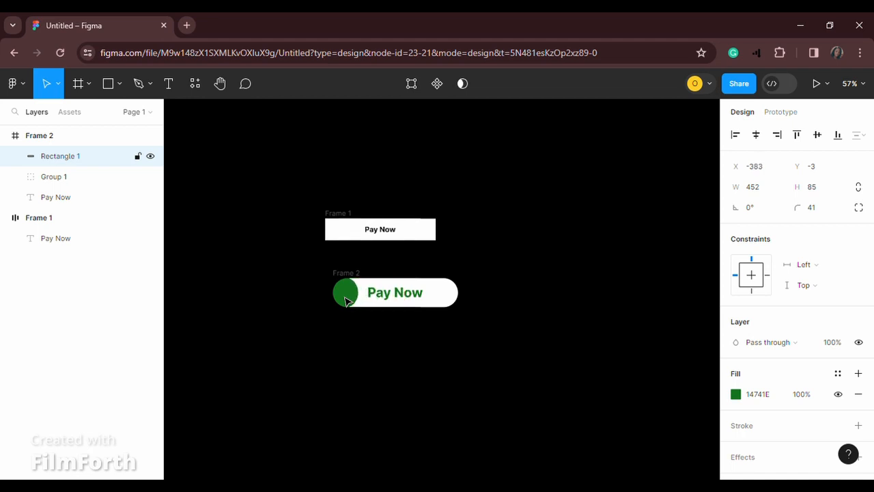
pyautogui.press('Left')
pyautogui.press('Left')
pyautogui.press('Left')
pyautogui.press('Left')
pyautogui.press('Left')
pyautogui.press('Left')
pyautogui.press('Left')
pyautogui.press('Left')
pyautogui.press('Left')
pyautogui.press('Left')
pyautogui.press('Left')
pyautogui.press('Left')
pyautogui.press('Left')
pyautogui.press('Left')
pyautogui.press('Left')
pyautogui.press('Left')
pyautogui.press('Left')
pyautogui.press('Left')
pyautogui.press('Left')
pyautogui.press('Left')
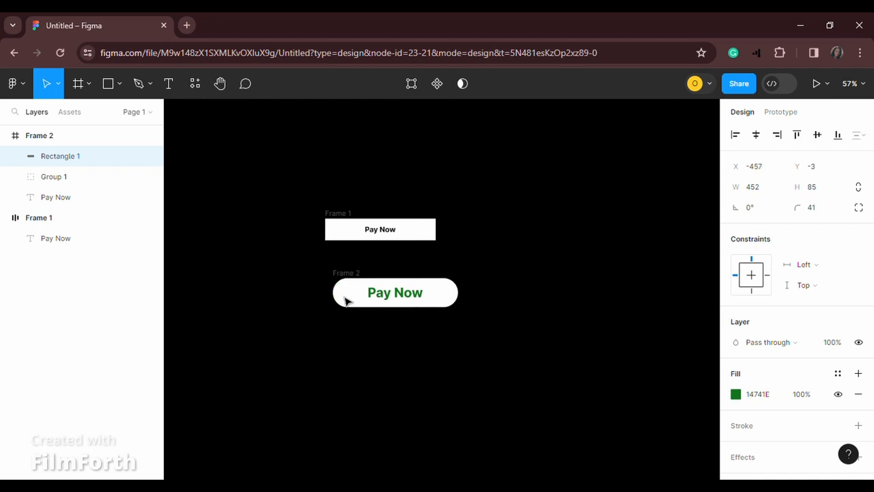
pyautogui.click(511, 358)
# Step: Duplicate Frame 2 and place the copy directly below it, aligned at X 656, Y 37
pyautogui.click(347, 282)
pyautogui.click(348, 282)
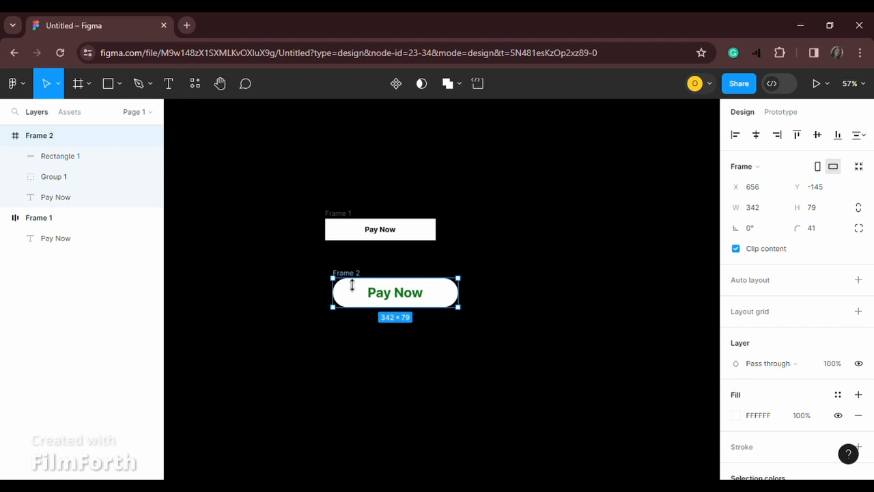
pyautogui.hotkey('ctrl', 'd')
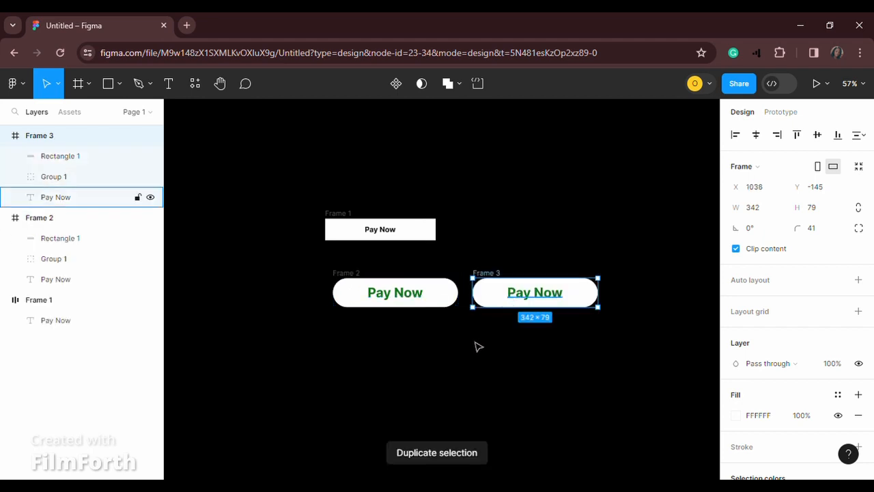
pyautogui.moveTo(511, 299); pyautogui.dragTo(370, 362)
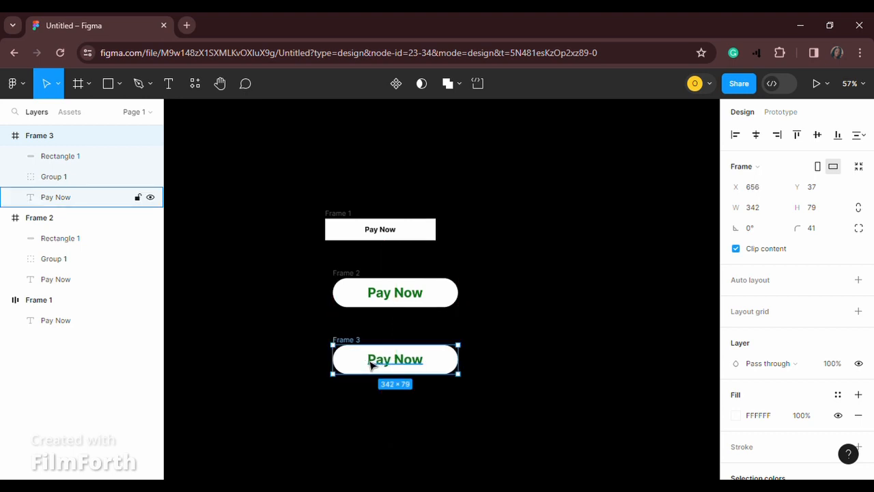
# Step: Nudge the "Pay Now" text in Frame 3 straight down to about Y 77, out of the frame's visible area
pyautogui.click(385, 367)
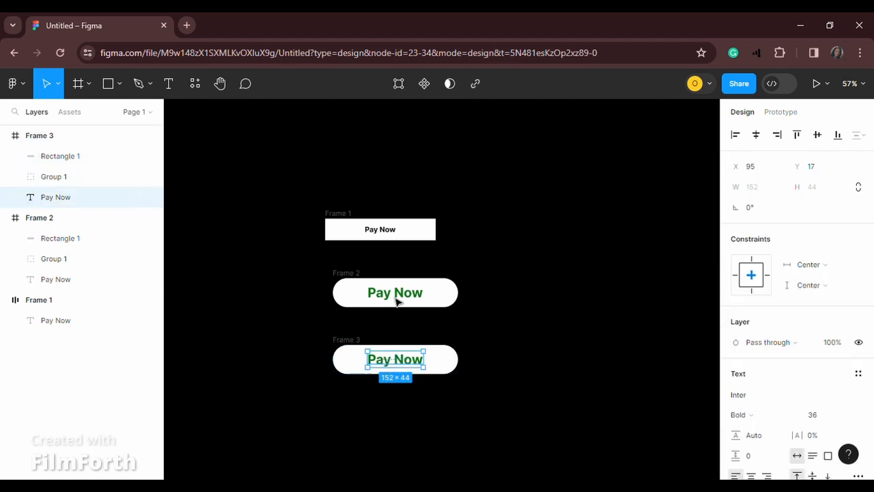
pyautogui.press('Down')
pyautogui.press('Down')
pyautogui.press('Down')
pyautogui.press('Down')
pyautogui.press('Down')
pyautogui.press('Down')
pyautogui.press('Down')
pyautogui.press('Down')
pyautogui.press('Down')
pyautogui.press('Down')
pyautogui.press('Down')
pyautogui.press('Down')
pyautogui.press('Down')
pyautogui.press('Down')
pyautogui.press('Down')
pyautogui.press('Down')
pyautogui.press('Down')
pyautogui.press('Down')
pyautogui.press('Down')
pyautogui.press('Down')
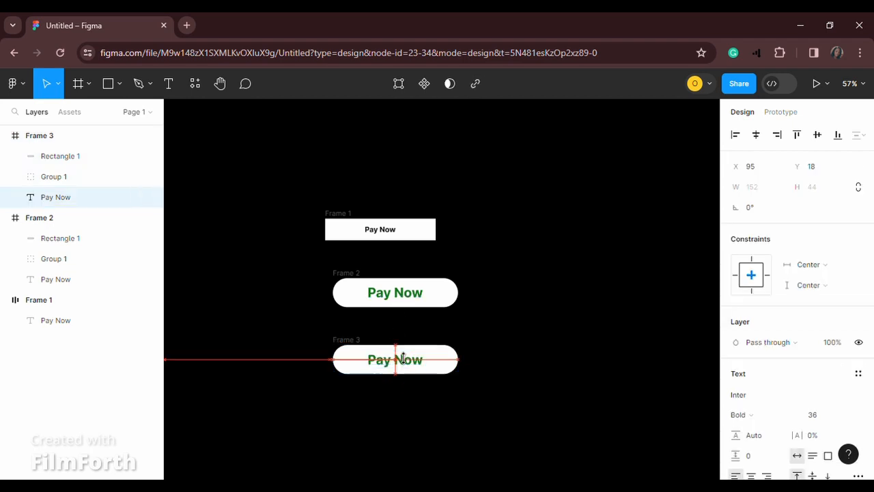
pyautogui.press('Down')
pyautogui.press('Down')
pyautogui.press('Down')
pyautogui.press('Down')
pyautogui.press('Down')
pyautogui.press('Down')
pyautogui.press('Down')
pyautogui.press('Down')
pyautogui.press('Down')
pyautogui.press('Down')
pyautogui.press('Down')
pyautogui.press('Down')
pyautogui.press('Down')
pyautogui.press('Down')
pyautogui.press('Down')
pyautogui.press('Down')
pyautogui.press('Down')
pyautogui.press('Down')
pyautogui.press('Down')
pyautogui.press('Down')
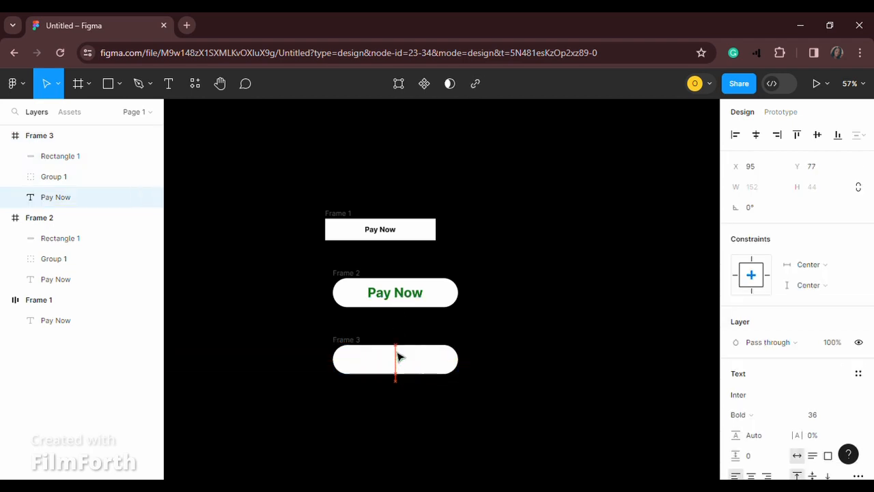
# Step: Nudge the green rectangle in Frame 3 right to about X -110 so it fills the frame, leaving Y unchanged, and deselect it
pyautogui.click(351, 352)
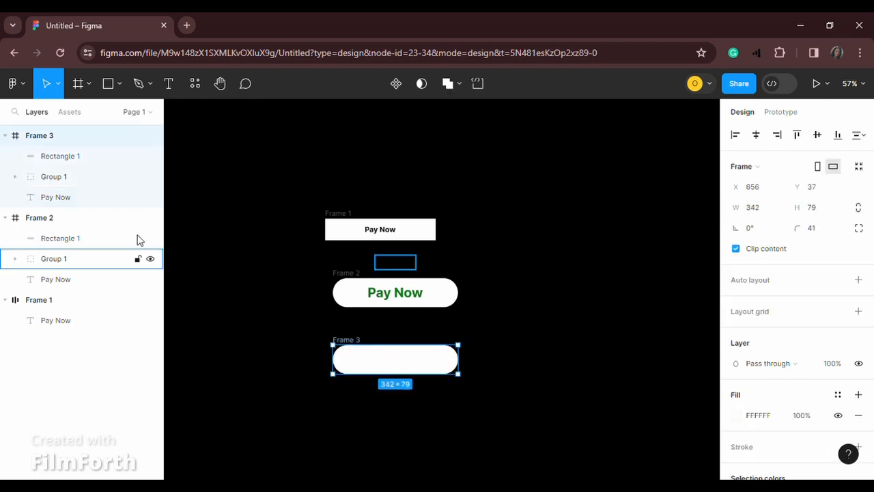
pyautogui.click(78, 157)
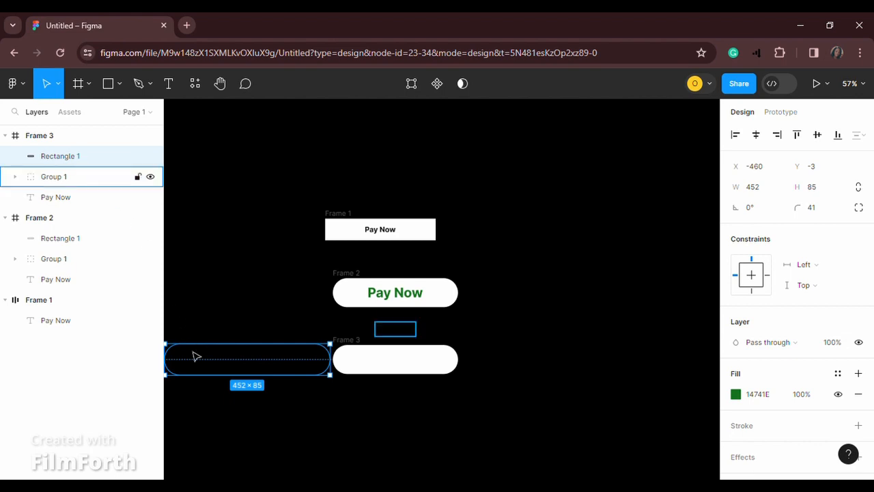
pyautogui.press('Right')
pyautogui.press('Right')
pyautogui.press('Right')
pyautogui.press('Right')
pyautogui.press('Right')
pyautogui.press('Right')
pyautogui.press('Right')
pyautogui.press('Right')
pyautogui.press('Right')
pyautogui.press('Right')
pyautogui.press('Right')
pyautogui.press('Right')
pyautogui.press('Right')
pyautogui.press('Right')
pyautogui.press('Right')
pyautogui.press('Right')
pyautogui.press('Right')
pyautogui.press('Right')
pyautogui.press('Right')
pyautogui.press('Right')
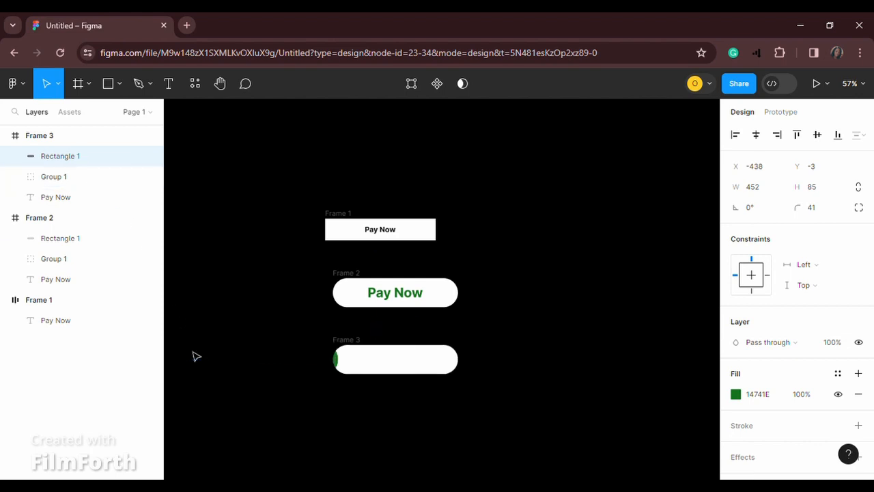
pyautogui.press('Right')
pyautogui.press('Right')
pyautogui.press('Right')
pyautogui.press('Right')
pyautogui.press('Right')
pyautogui.press('Right')
pyautogui.press('Right')
pyautogui.press('Right')
pyautogui.press('Right')
pyautogui.press('Right')
pyautogui.press('Right')
pyautogui.press('Right')
pyautogui.press('Right')
pyautogui.press('Right')
pyautogui.press('Right')
pyautogui.press('Right')
pyautogui.press('Right')
pyautogui.press('Right')
pyautogui.press('Right')
pyautogui.press('Right')
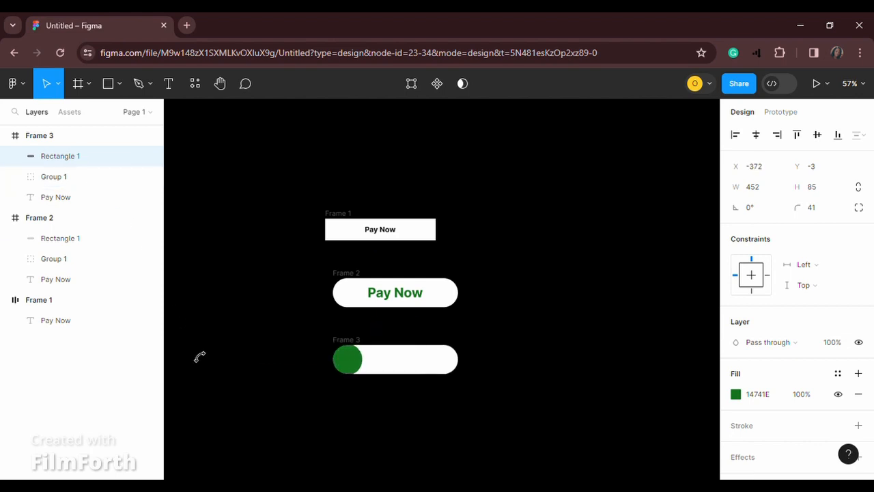
pyautogui.press('Right')
pyautogui.press('Right')
pyautogui.press('Right')
pyautogui.press('Right')
pyautogui.press('Right')
pyautogui.press('Right')
pyautogui.press('Right')
pyautogui.press('Right')
pyautogui.press('Right')
pyautogui.press('Right')
pyautogui.press('Right')
pyautogui.press('Right')
pyautogui.press('Right')
pyautogui.press('Right')
pyautogui.press('Right')
pyautogui.press('Right')
pyautogui.press('Right')
pyautogui.press('Right')
pyautogui.press('Right')
pyautogui.press('Right')
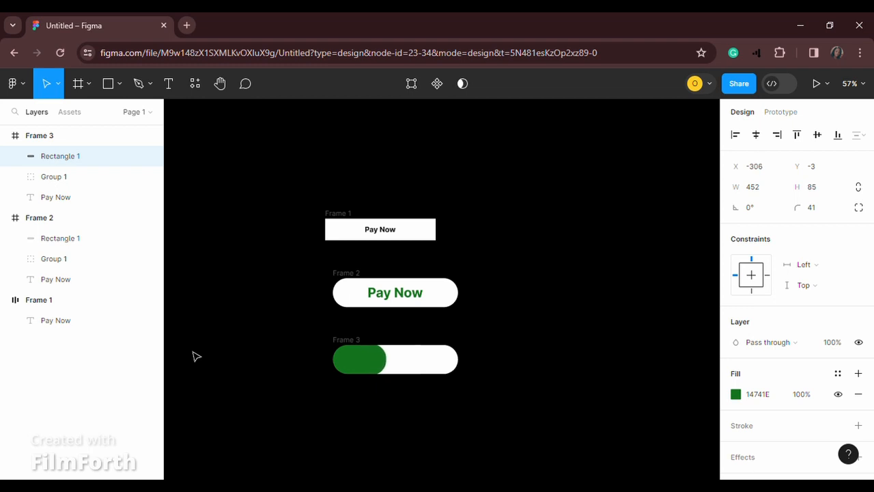
pyautogui.press('Right')
pyautogui.press('Right')
pyautogui.press('Right')
pyautogui.press('Right')
pyautogui.press('Right')
pyautogui.press('Right')
pyautogui.press('Right')
pyautogui.press('Right')
pyautogui.press('Right')
pyautogui.press('Right')
pyautogui.press('Right')
pyautogui.press('Right')
pyautogui.press('Right')
pyautogui.press('Right')
pyautogui.press('Right')
pyautogui.press('Right')
pyautogui.press('Right')
pyautogui.press('Right')
pyautogui.press('Right')
pyautogui.press('Right')
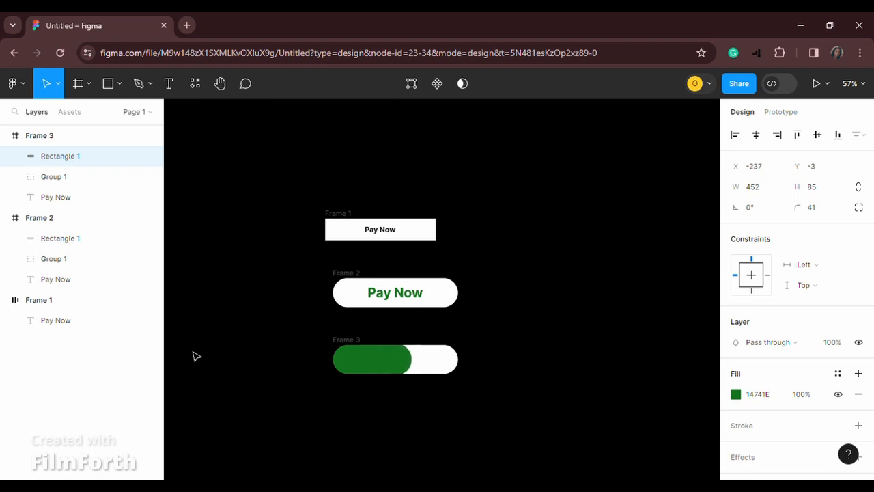
pyautogui.press('Right')
pyautogui.press('Right')
pyautogui.press('Right')
pyautogui.press('Right')
pyautogui.press('Right')
pyautogui.press('Right')
pyautogui.press('Right')
pyautogui.press('Right')
pyautogui.press('Right')
pyautogui.press('Right')
pyautogui.press('Right')
pyautogui.press('Right')
pyautogui.press('Right')
pyautogui.press('Right')
pyautogui.press('Right')
pyautogui.press('Right')
pyautogui.press('Right')
pyautogui.press('Right')
pyautogui.press('Right')
pyautogui.press('Right')
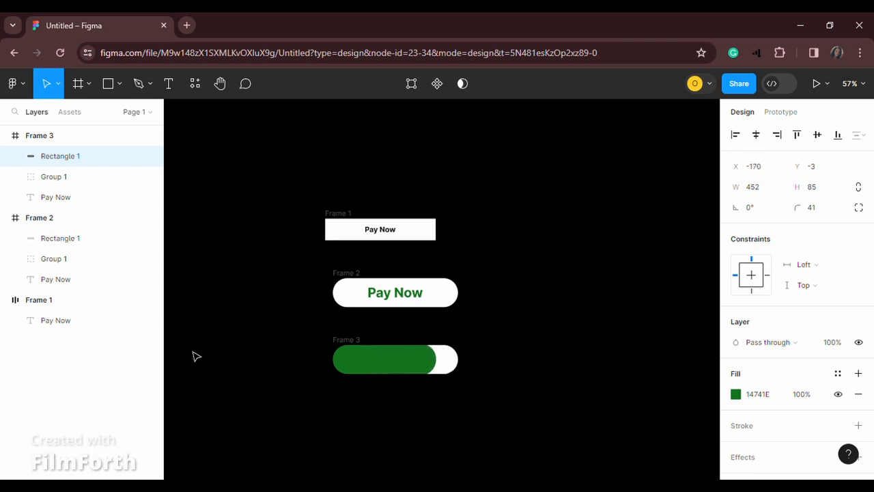
pyautogui.press('Right')
pyautogui.press('Right')
pyautogui.press('Right')
pyautogui.press('Right')
pyautogui.press('Right')
pyautogui.press('Right')
pyautogui.press('Right')
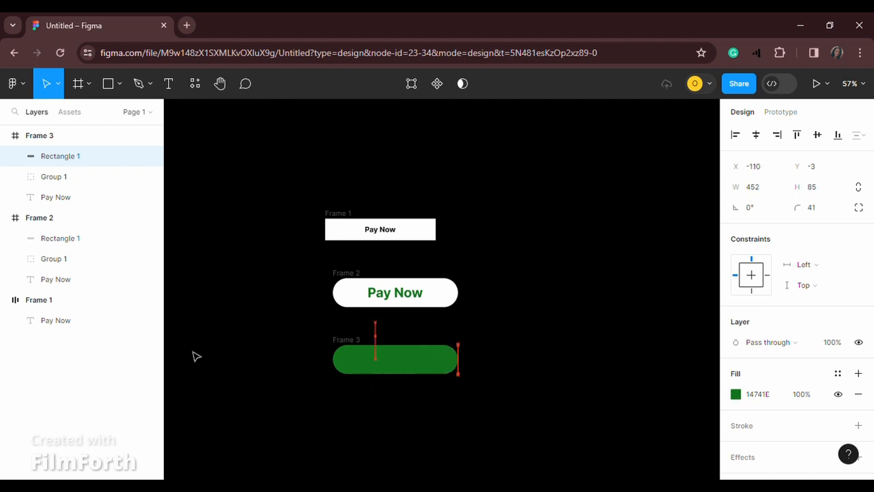
pyautogui.click(558, 357)
# Step: Duplicate Frame 3 and place the copy directly below it, aligned at X 656, Y 207
pyautogui.click(341, 348)
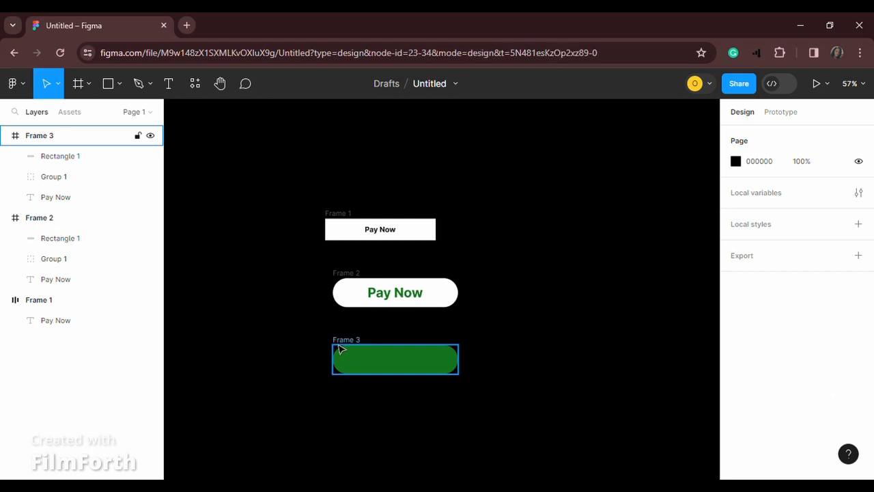
pyautogui.click(343, 348)
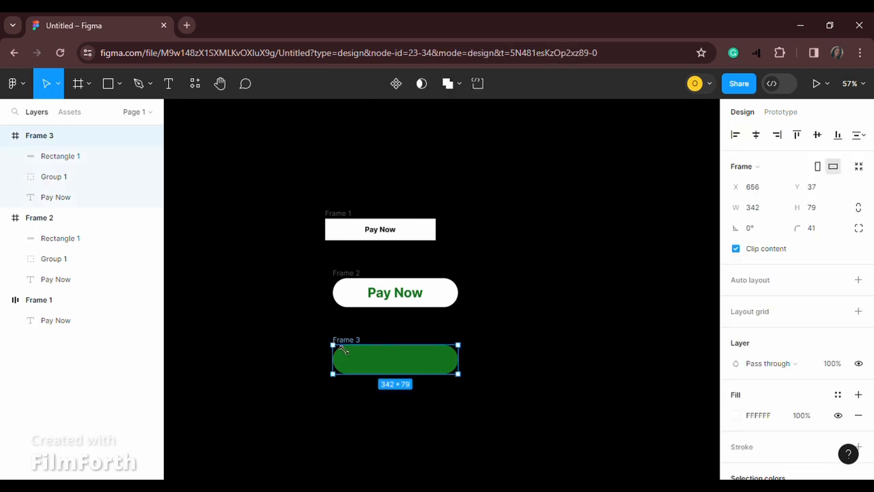
pyautogui.hotkey('ctrl', 'd')
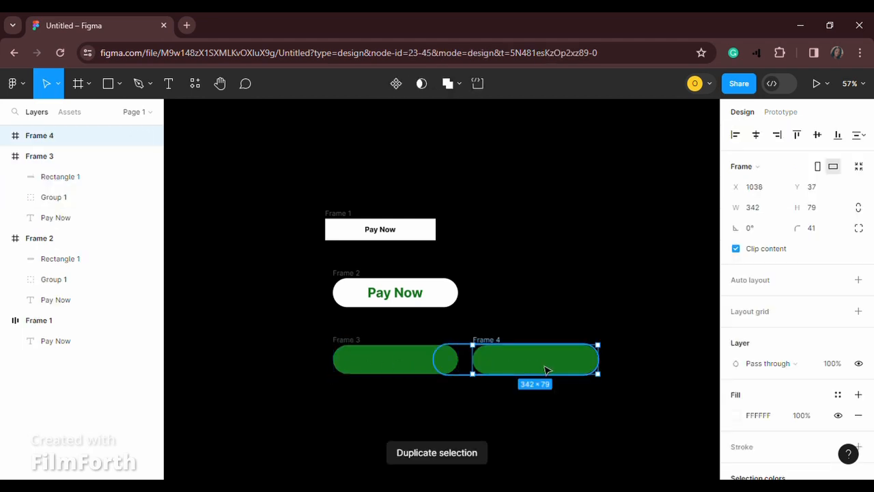
pyautogui.moveTo(545, 369); pyautogui.dragTo(410, 435)
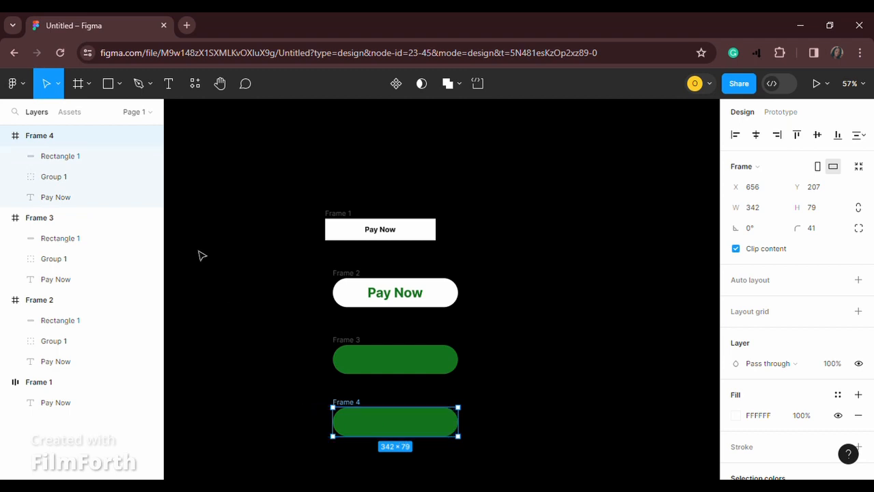
# Step: Nudge Group 1 in Frame 4 straight down to Y 24 and move it above Rectangle 1 in the layer order
pyautogui.click(82, 179)
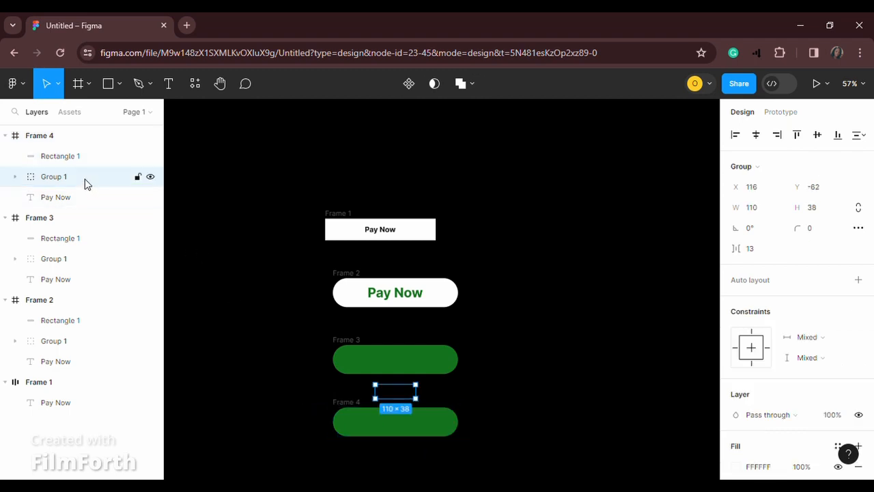
pyautogui.press('Down')
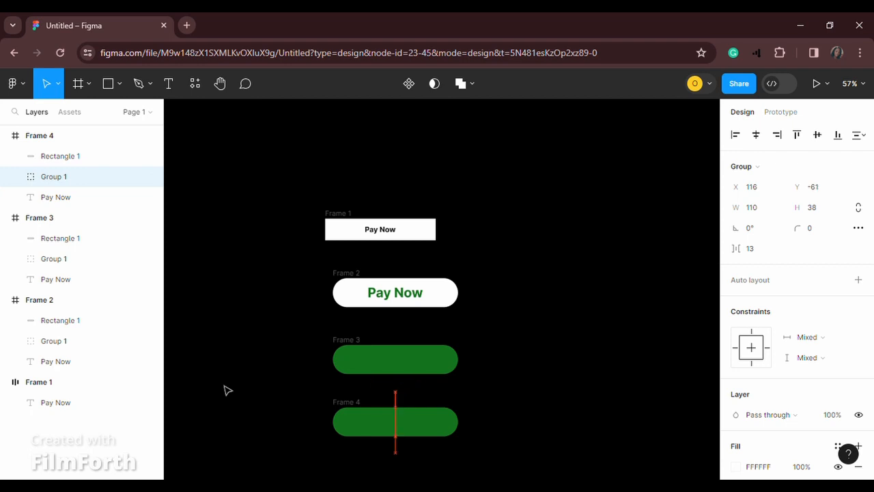
pyautogui.press('Down')
pyautogui.press('Down')
pyautogui.press('Down')
pyautogui.press('Down')
pyautogui.press('Down')
pyautogui.press('Down')
pyautogui.press('Down')
pyautogui.press('Down')
pyautogui.press('Down')
pyautogui.press('Down')
pyautogui.press('Down')
pyautogui.press('Down')
pyautogui.press('Down')
pyautogui.press('Down')
pyautogui.press('Down')
pyautogui.press('Down')
pyautogui.press('Down')
pyautogui.press('Down')
pyautogui.press('Down')
pyautogui.press('Down')
pyautogui.press('Down')
pyautogui.press('Down')
pyautogui.press('Down')
pyautogui.press('Down')
pyautogui.press('Down')
pyautogui.press('Down')
pyautogui.press('Down')
pyautogui.press('Down')
pyautogui.press('Down')
pyautogui.press('Down')
pyautogui.press('Down')
pyautogui.press('Down')
pyautogui.press('Down')
pyautogui.press('Down')
pyautogui.press('Down')
pyautogui.press('Down')
pyautogui.press('Down')
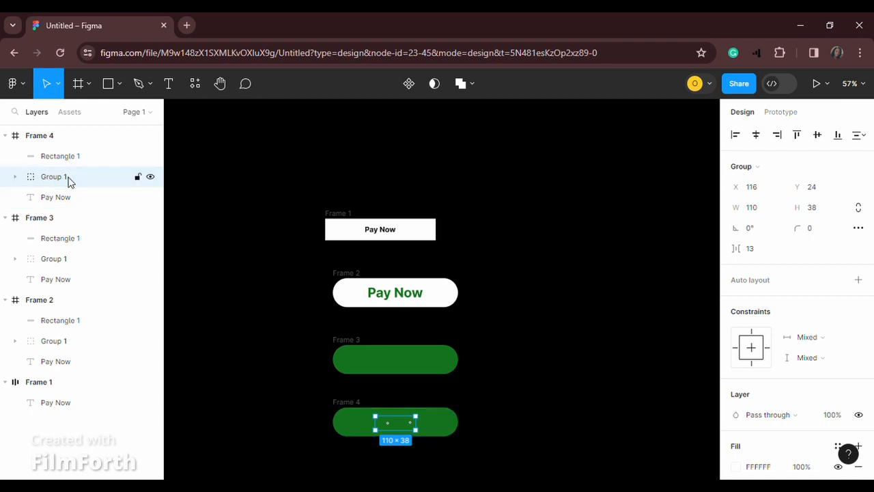
pyautogui.moveTo(68, 181); pyautogui.dragTo(65, 158)
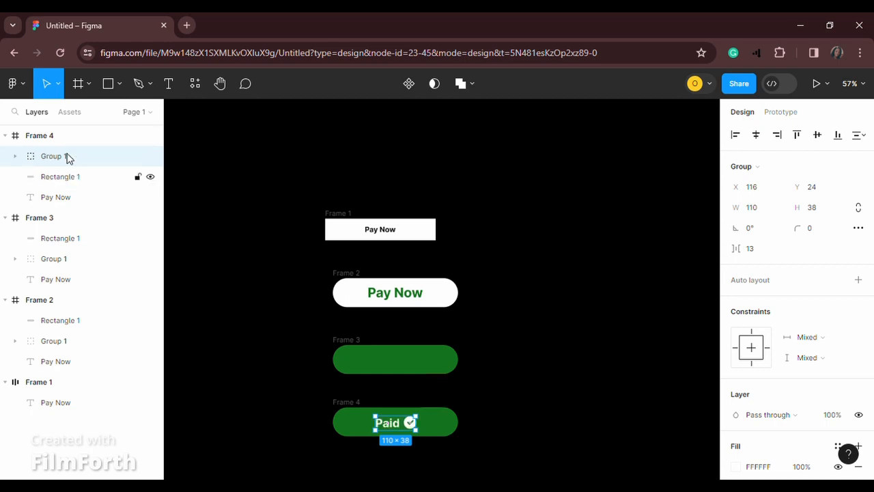
# Step: Nudge Group 1 in Frame 4 straight up to about Y -33, out of the frame's visible area
pyautogui.press('Up')
pyautogui.press('Up')
pyautogui.press('Up')
pyautogui.press('Up')
pyautogui.press('Up')
pyautogui.press('Up')
pyautogui.press('Up')
pyautogui.press('Up')
pyautogui.press('Up')
pyautogui.press('Up')
pyautogui.press('Up')
pyautogui.press('Up')
pyautogui.press('Up')
pyautogui.press('Up')
pyautogui.press('Up')
pyautogui.press('Up')
pyautogui.press('Up')
pyautogui.press('Up')
pyautogui.press('Up')
pyautogui.press('Up')
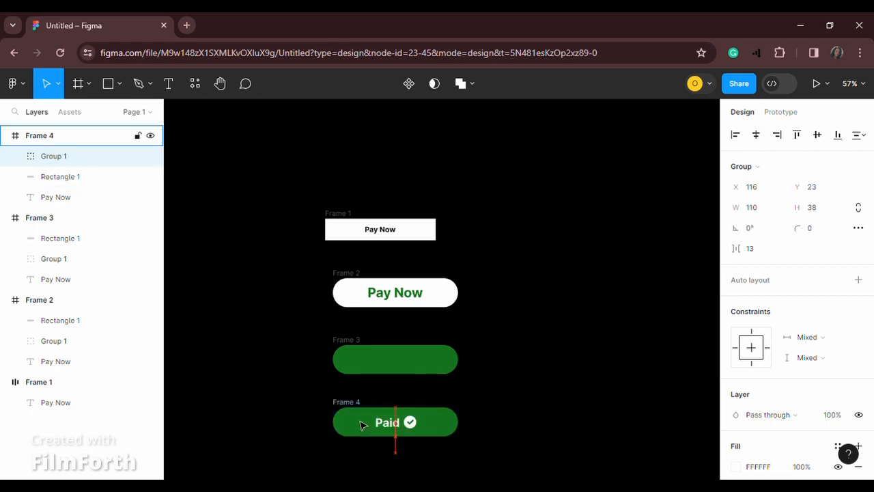
pyautogui.press('Up')
pyautogui.press('Up')
pyautogui.press('Up')
pyautogui.press('Up')
pyautogui.press('Up')
pyautogui.press('Up')
pyautogui.press('Up')
pyautogui.press('Up')
pyautogui.press('Up')
pyautogui.press('Up')
pyautogui.press('Up')
pyautogui.press('Up')
pyautogui.press('Up')
pyautogui.press('Up')
pyautogui.press('Up')
pyautogui.press('Up')
pyautogui.press('Up')
pyautogui.press('Up')
pyautogui.press('Up')
pyautogui.press('Up')
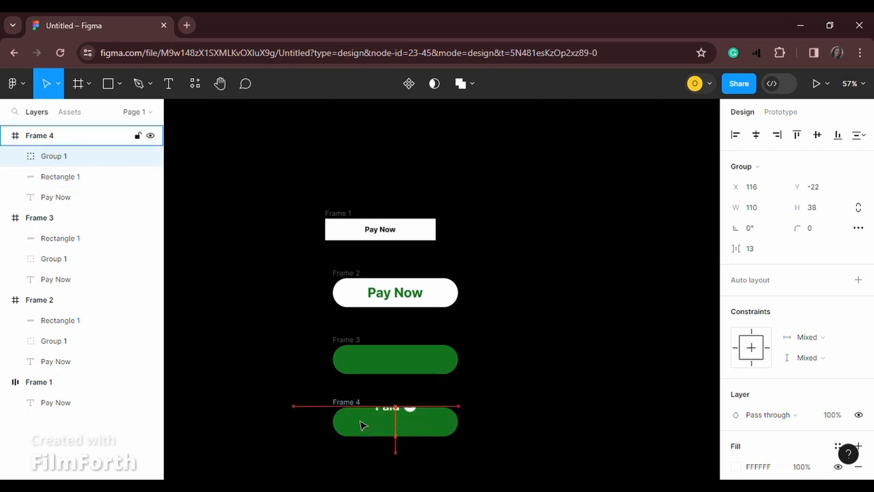
# Step: Nudge Group 1 straight back down into Frame 4 to Y 21, align its vertical centre with the frame, and deselect it
pyautogui.press('Down')
pyautogui.press('Down')
pyautogui.press('Down')
pyautogui.press('Down')
pyautogui.press('Down')
pyautogui.press('Down')
pyautogui.press('Down')
pyautogui.press('Down')
pyautogui.press('Down')
pyautogui.press('Down')
pyautogui.press('Down')
pyautogui.press('Down')
pyautogui.press('Down')
pyautogui.press('Down')
pyautogui.press('Down')
pyautogui.press('Down')
pyautogui.press('Down')
pyautogui.press('Down')
pyautogui.press('Down')
pyautogui.press('Down')
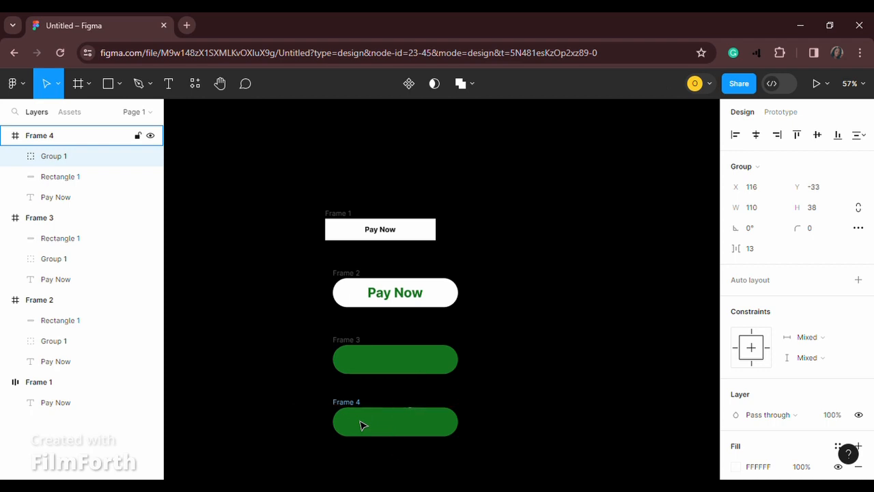
pyautogui.press('Down')
pyautogui.press('Down')
pyautogui.press('Down')
pyautogui.press('Down')
pyautogui.press('Down')
pyautogui.press('Down')
pyautogui.press('Down')
pyautogui.press('Down')
pyautogui.press('Down')
pyautogui.press('Down')
pyautogui.press('Down')
pyautogui.press('Down')
pyautogui.press('Down')
pyautogui.press('Down')
pyautogui.press('Down')
pyautogui.press('Down')
pyautogui.press('Down')
pyautogui.press('Down')
pyautogui.press('Down')
pyautogui.press('Down')
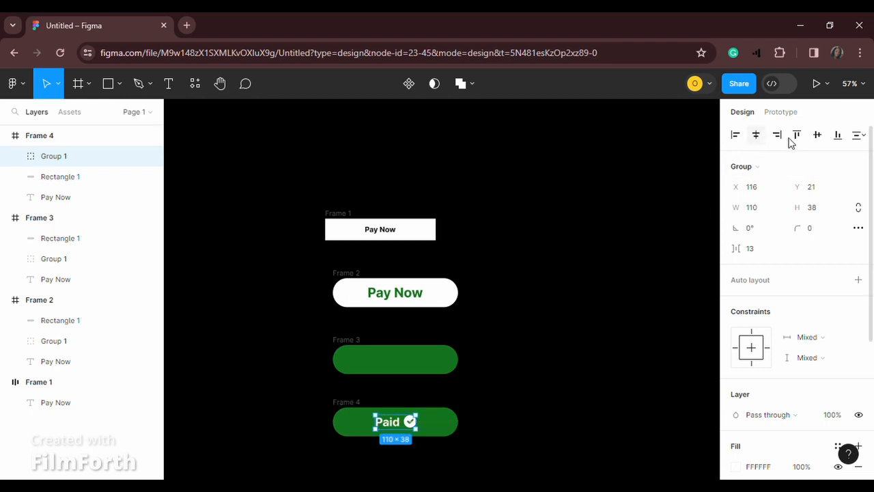
pyautogui.click(817, 140)
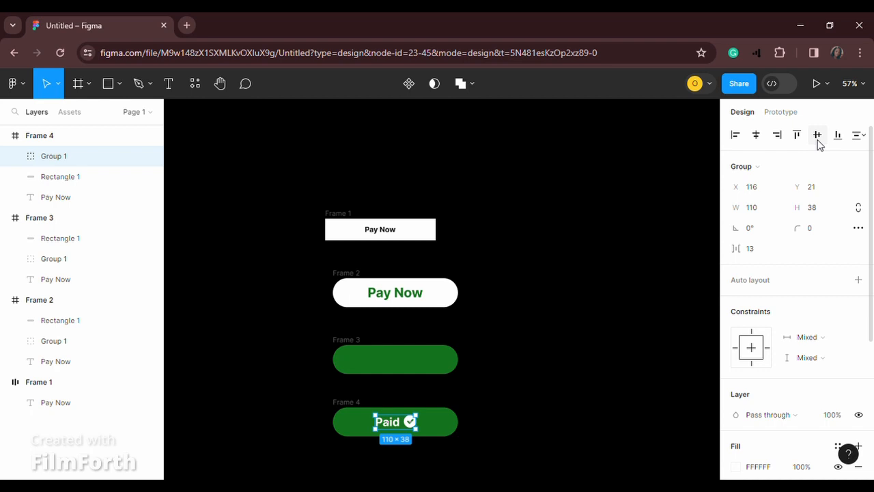
pyautogui.click(603, 343)
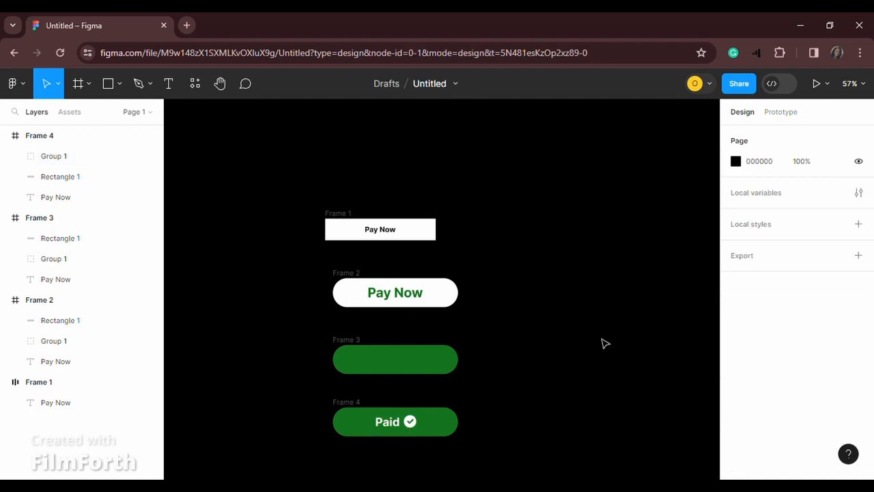
# Step: Add a prototype connection from Frame 2 to Frame 3 with the On click trigger
pyautogui.click(351, 274)
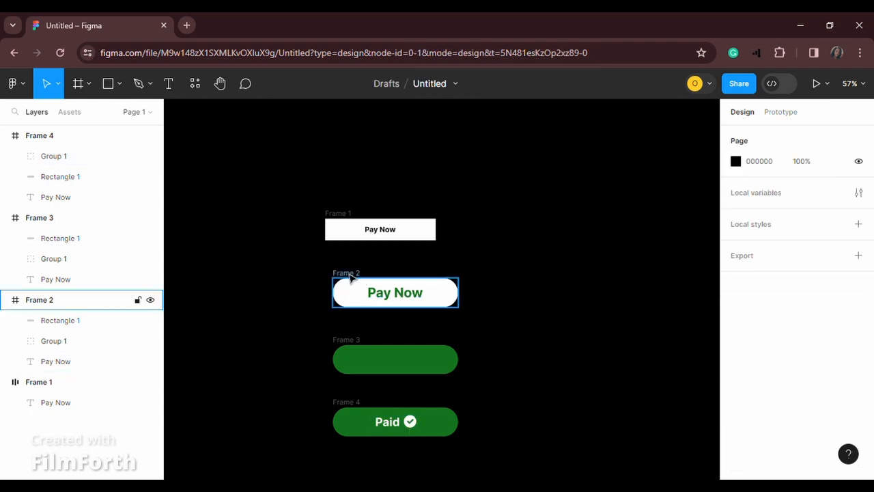
pyautogui.click(351, 274)
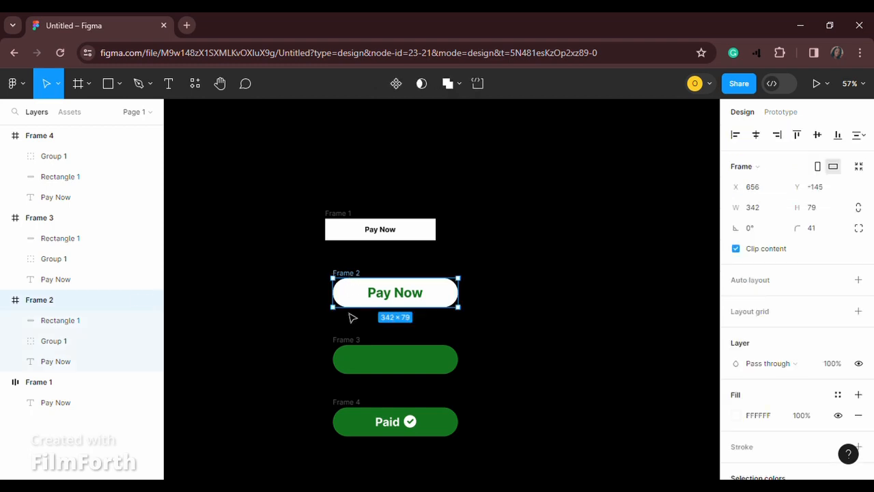
pyautogui.click(500, 333)
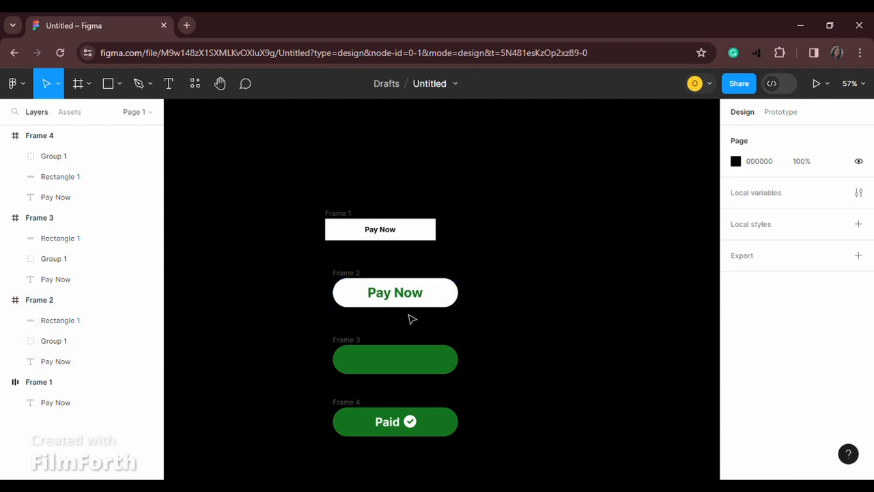
pyautogui.click(347, 282)
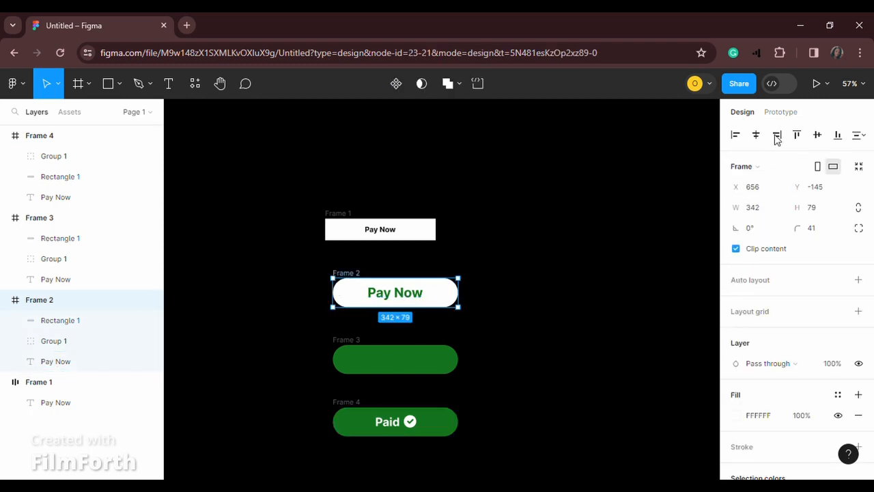
pyautogui.click(782, 112)
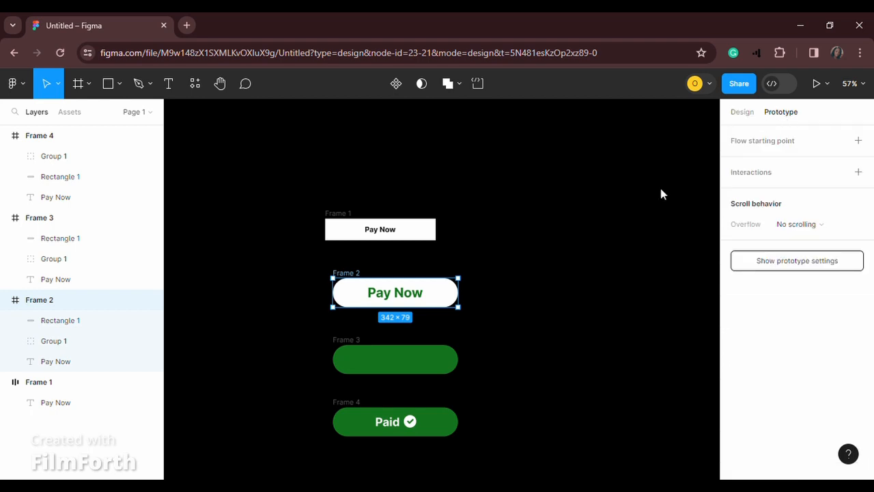
pyautogui.moveTo(458, 292)
pyautogui.mouseDown()
pyautogui.moveTo(451, 358)
pyautogui.moveTo(426, 362)
pyautogui.mouseUp()
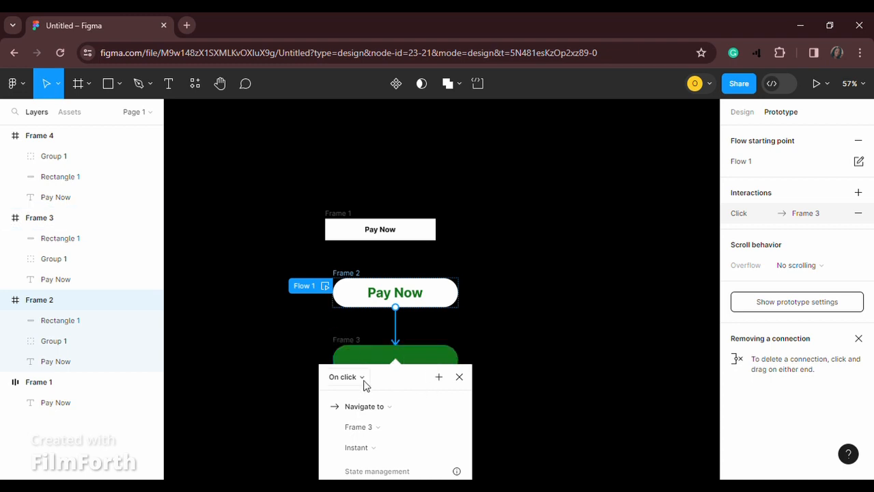
# Step: Set the Frame 2 to Frame 3 transition to Smart animate with a duration of 600 ms
pyautogui.click(386, 452)
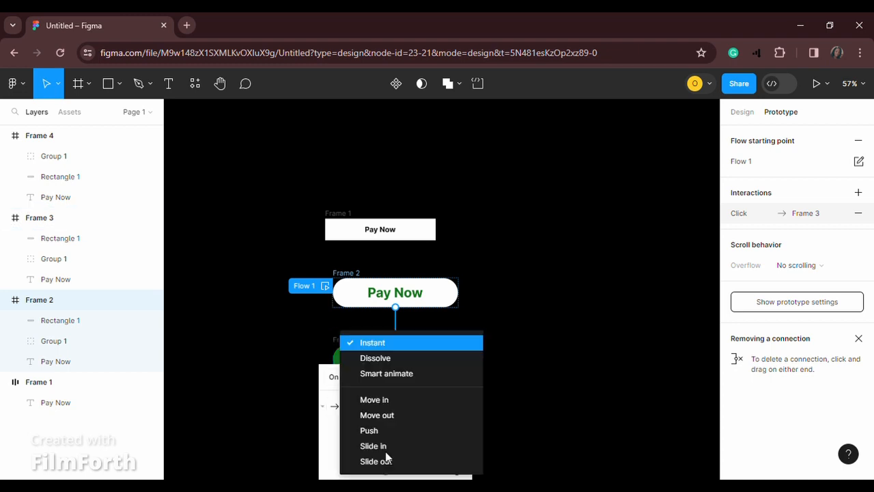
pyautogui.click(388, 374)
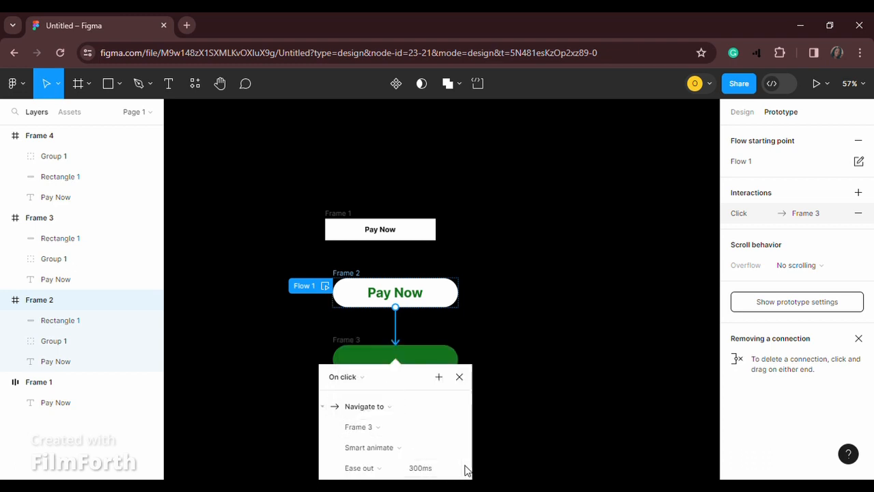
pyautogui.click(429, 471)
pyautogui.write('600')
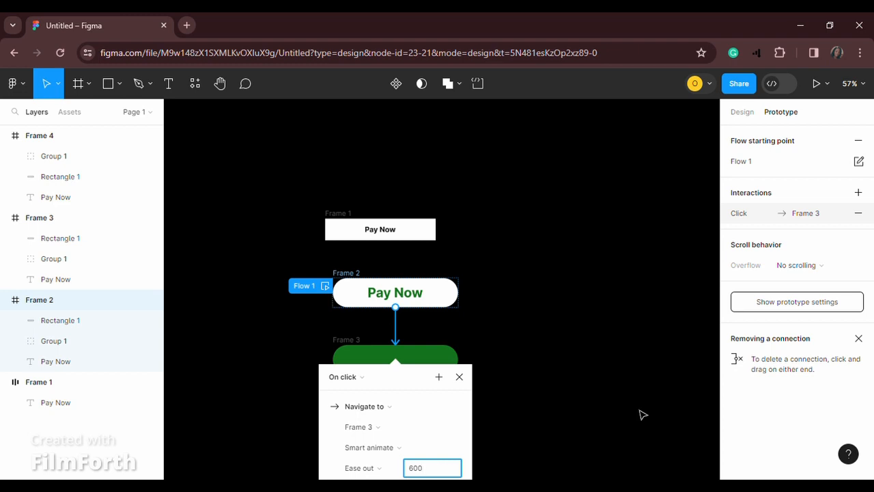
pyautogui.click(586, 413)
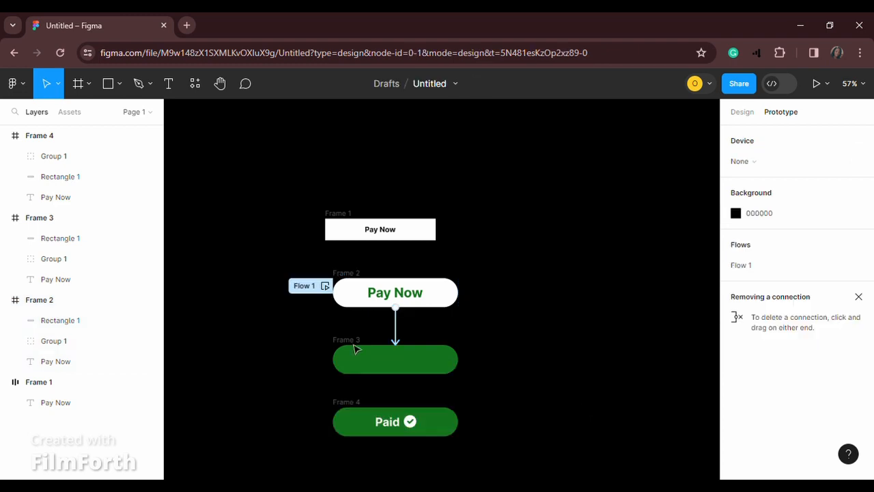
# Step: Add a prototype connection from Frame 3 to Frame 4
pyautogui.click(351, 346)
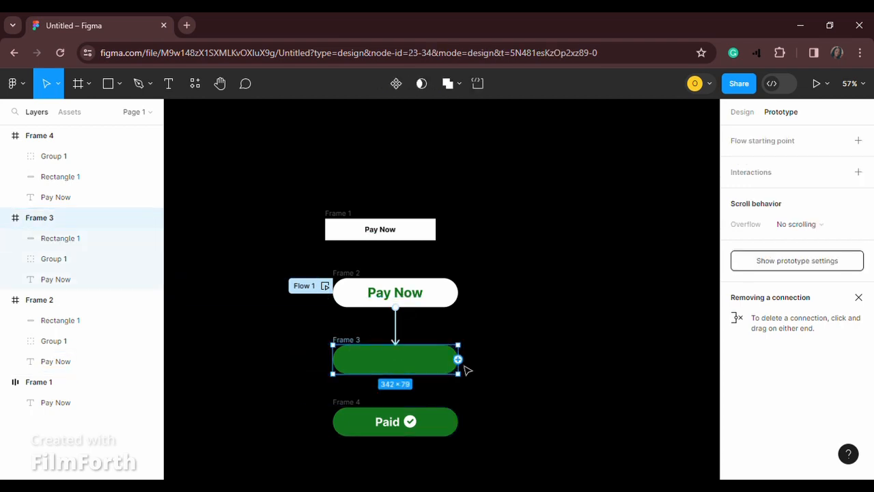
pyautogui.moveTo(459, 360); pyautogui.dragTo(402, 410)
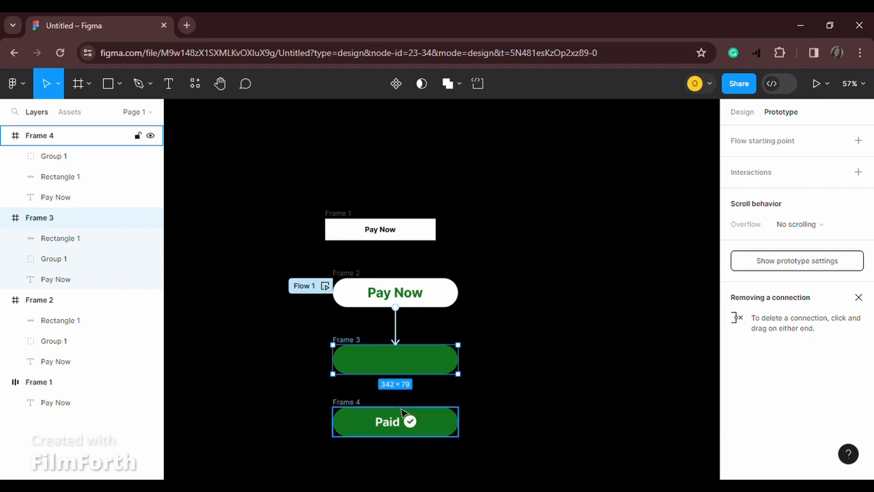
pyautogui.moveTo(461, 360); pyautogui.dragTo(382, 410)
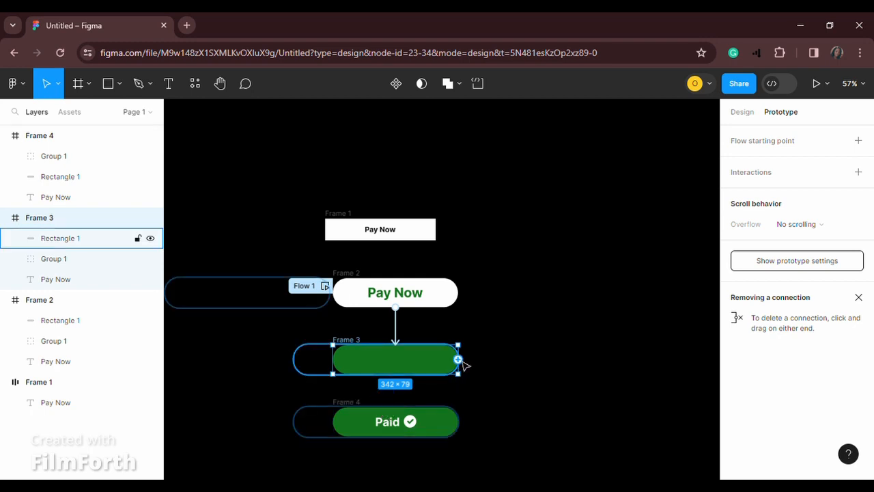
pyautogui.moveTo(457, 359); pyautogui.dragTo(371, 413)
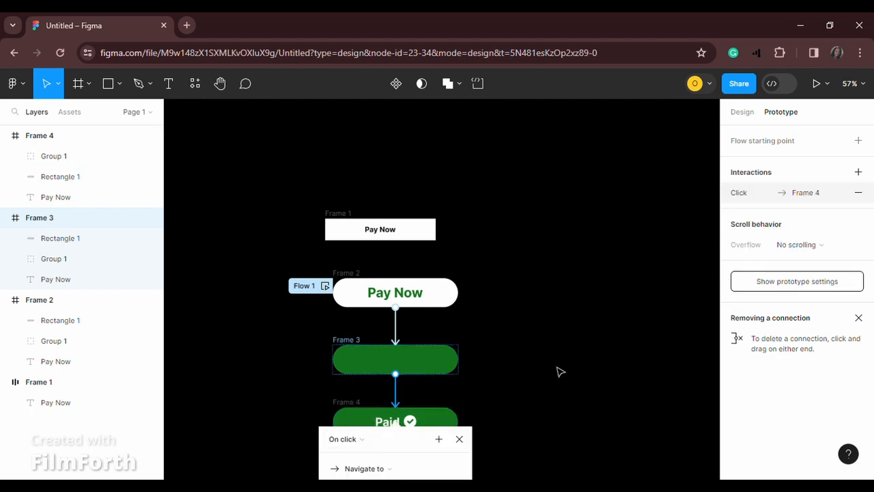
# Step: Change the trigger of the Frame 3 to Frame 4 connection to After delay with a delay of 1 ms
pyautogui.moveTo(554, 363); pyautogui.dragTo(598, 479)
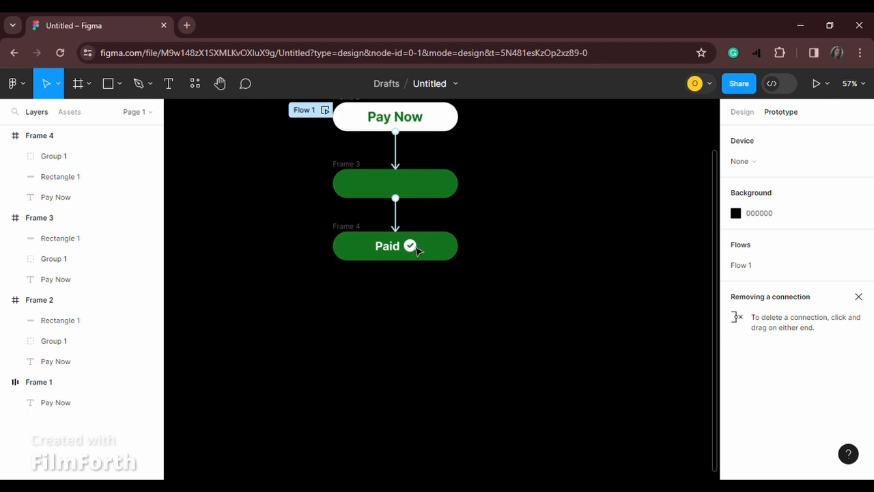
pyautogui.click(397, 230)
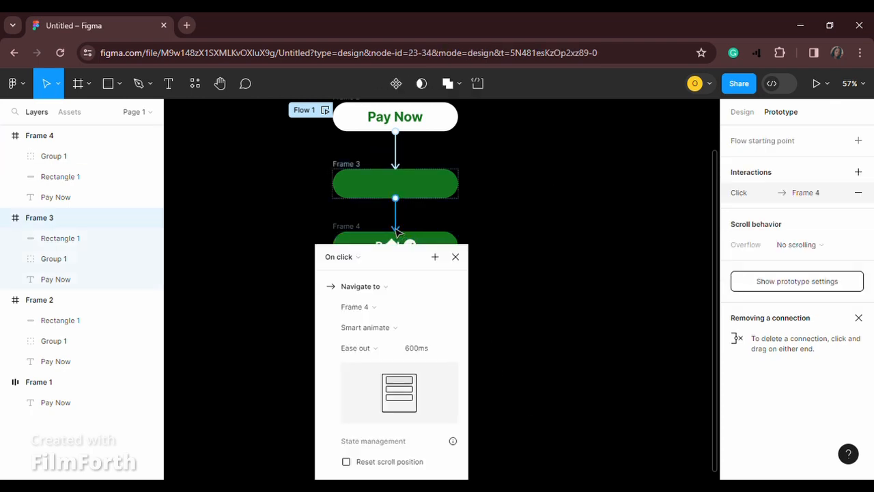
pyautogui.click(357, 257)
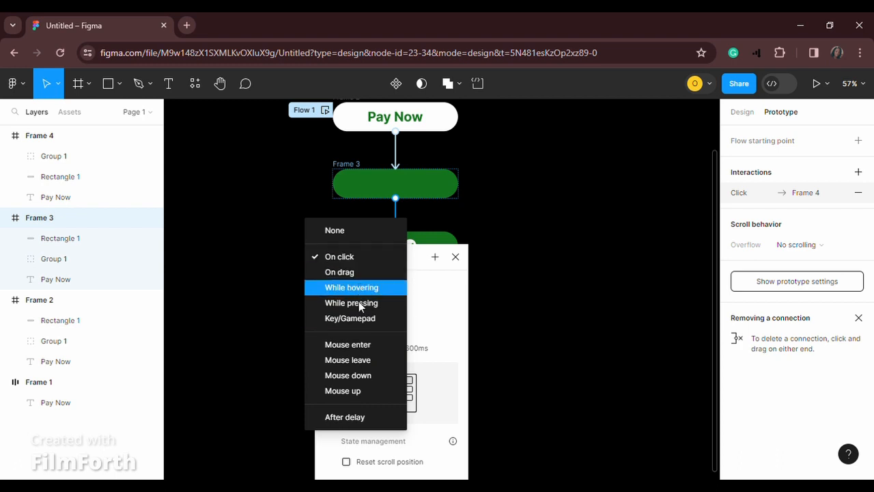
pyautogui.click(359, 416)
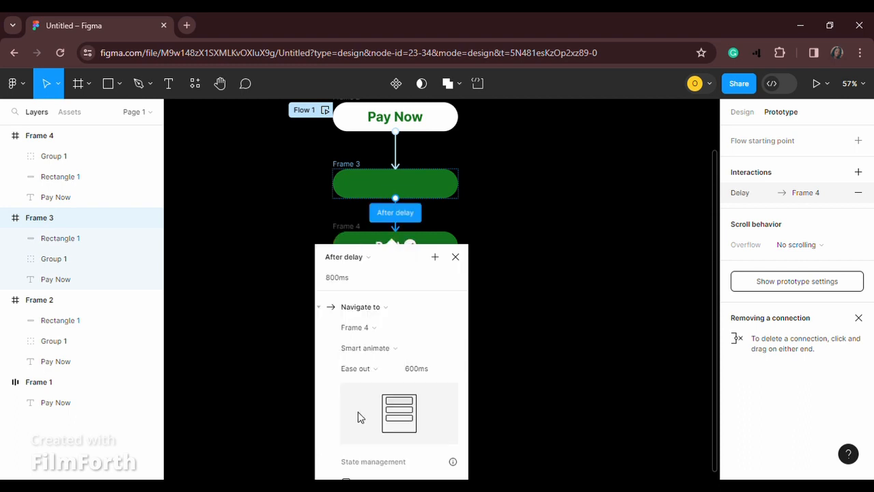
pyautogui.click(345, 285)
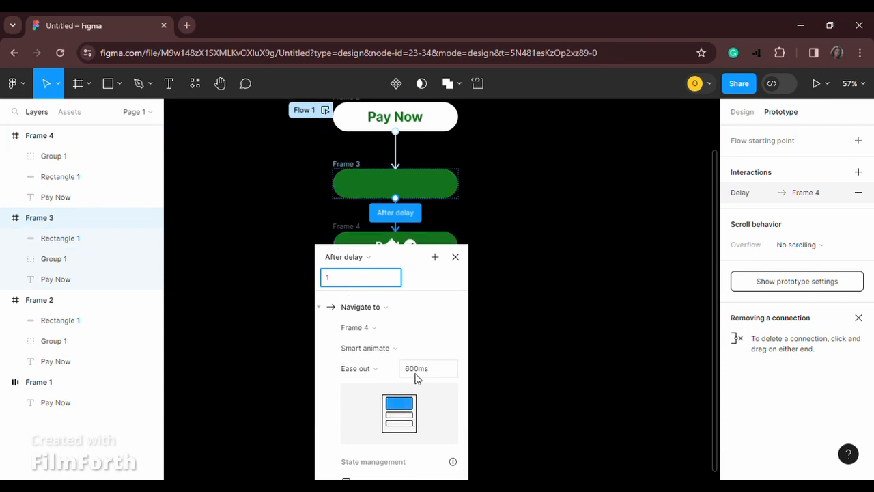
pyautogui.click(566, 348)
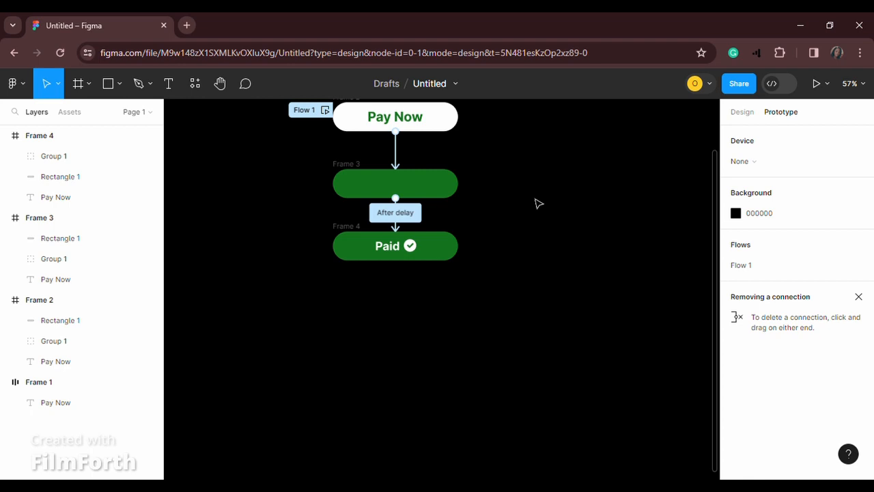
# Step: Add a prototype connection from Frame 4 back to Frame 2, keeping the On click trigger and Smart animate settings
pyautogui.click(361, 229)
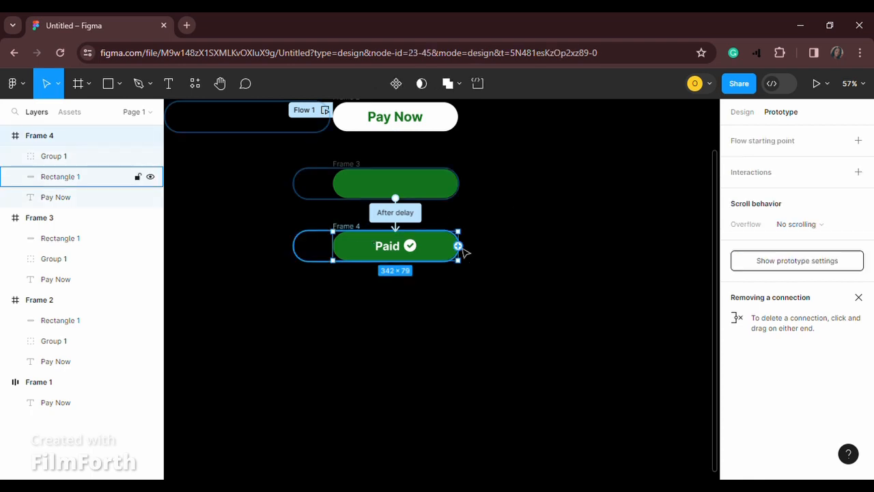
pyautogui.moveTo(458, 246); pyautogui.dragTo(445, 126)
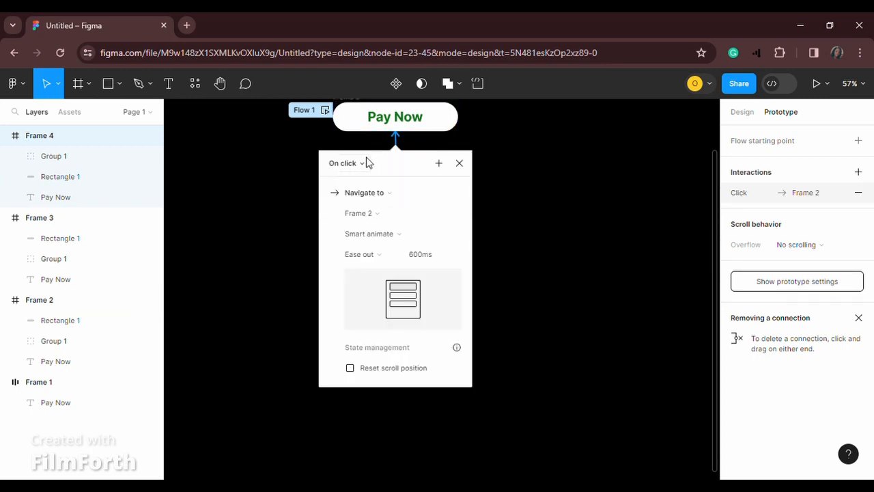
pyautogui.click(552, 231)
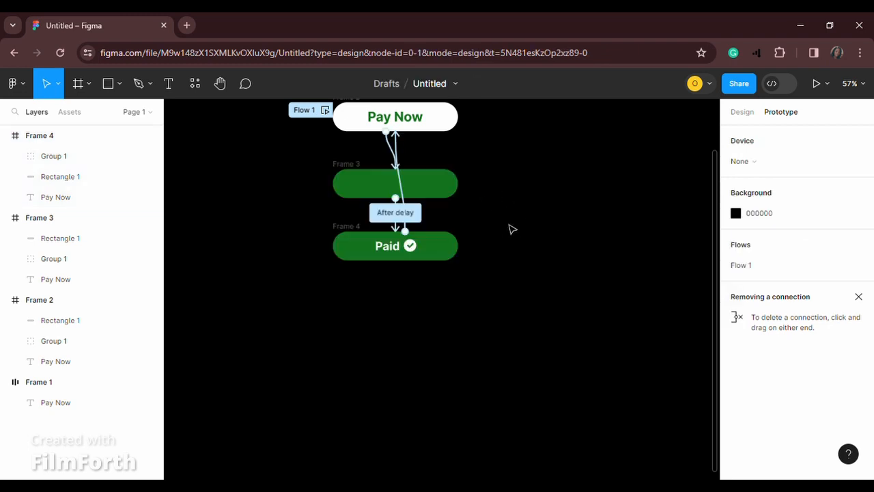
pyautogui.click(424, 240)
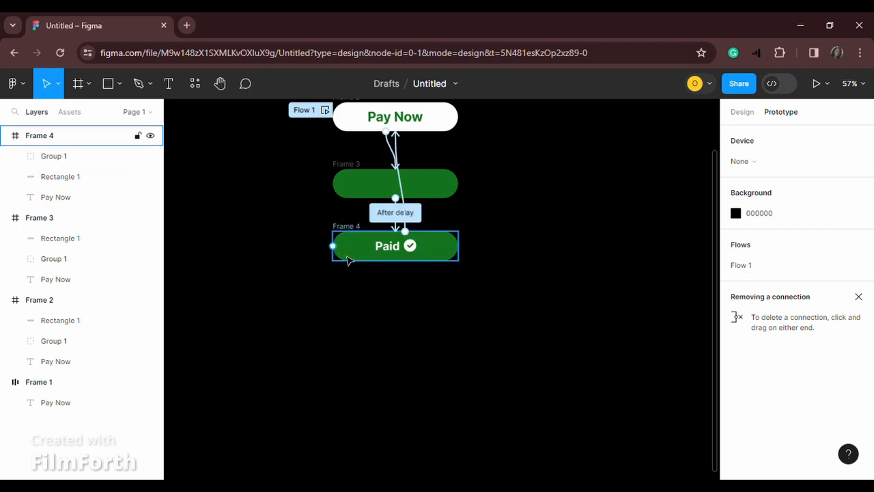
pyautogui.click(467, 248)
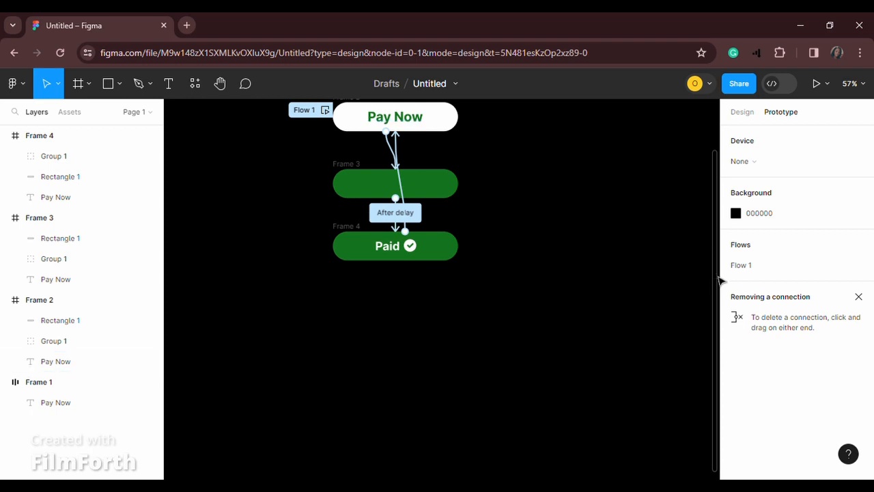
# Step: Combine Frame 2, Frame 3 and Frame 4 into a single component set
pyautogui.scroll(1, 719, 257)
pyautogui.scroll(2, 718, 256)
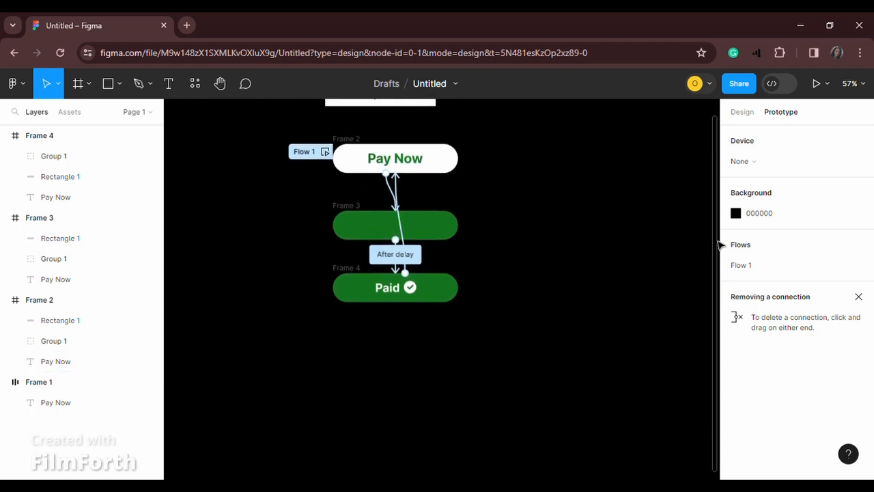
pyautogui.click(348, 147)
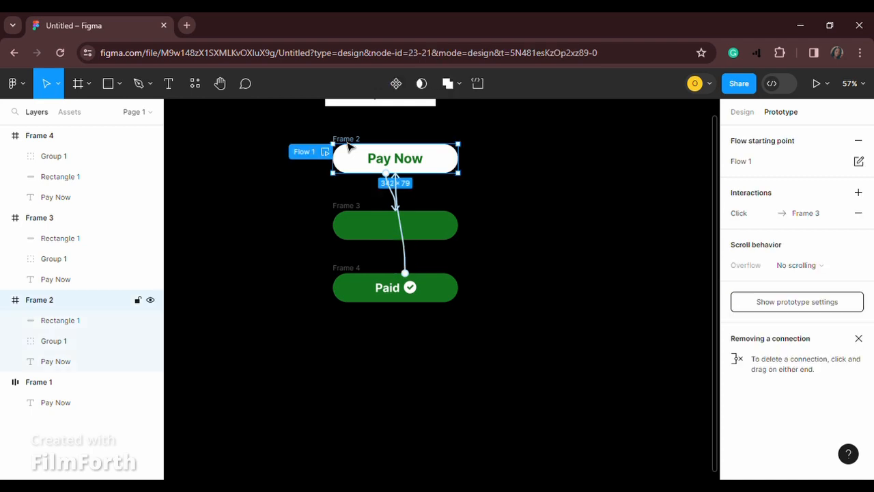
pyautogui.keyDown('shift'); pyautogui.click(342, 212); pyautogui.keyUp('shift')
pyautogui.keyDown('shift'); pyautogui.click(346, 269); pyautogui.keyUp('shift')
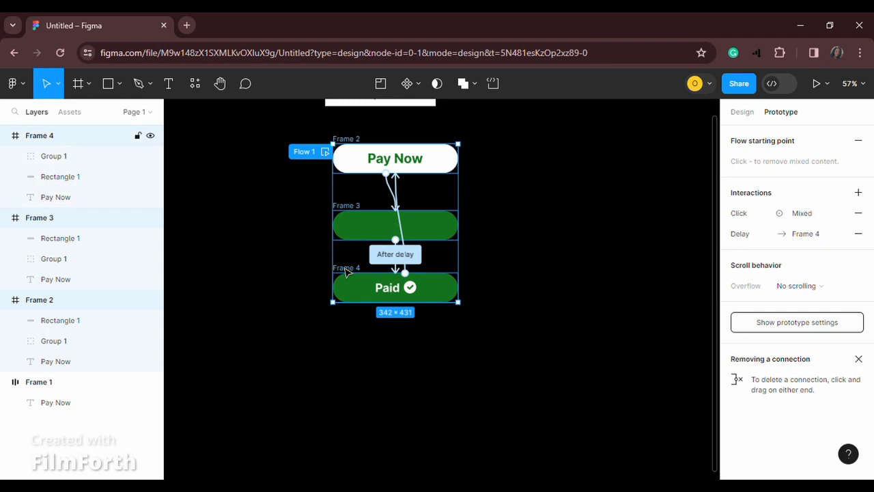
pyautogui.click(420, 85)
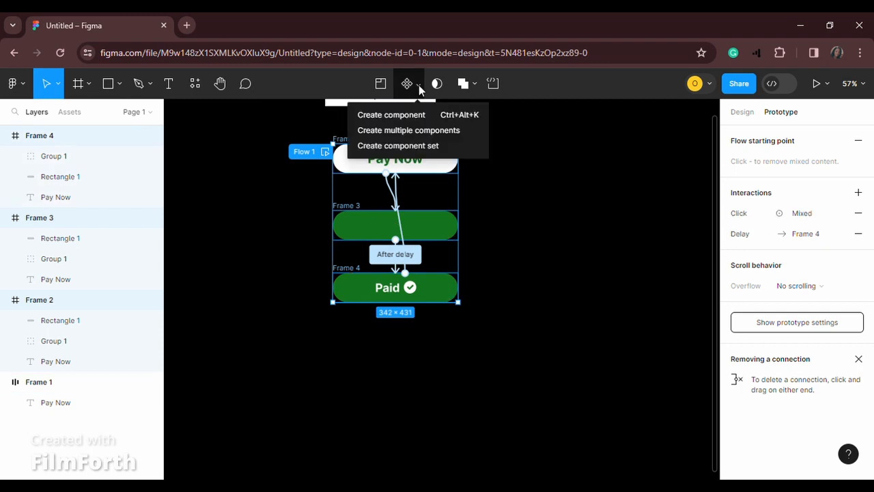
pyautogui.click(408, 147)
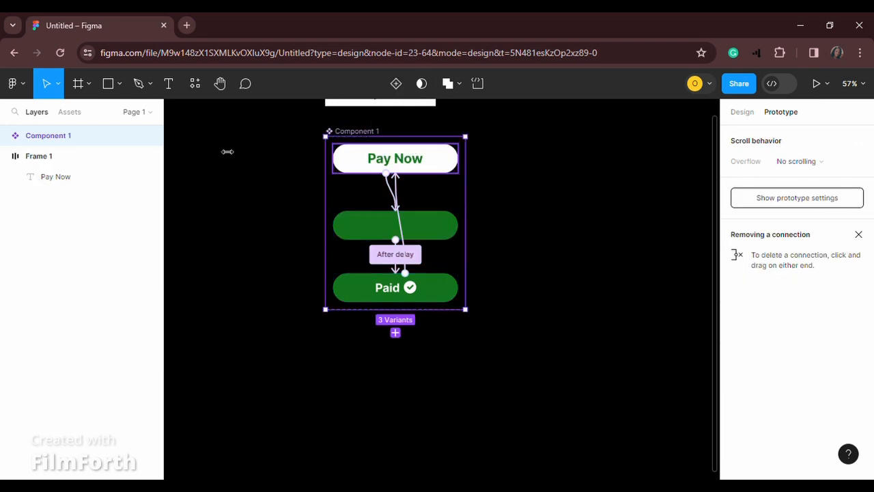
# Step: Show the local component assets and add an iPhone 14 & 15 Pro Max frame beside the component set
pyautogui.click(70, 113)
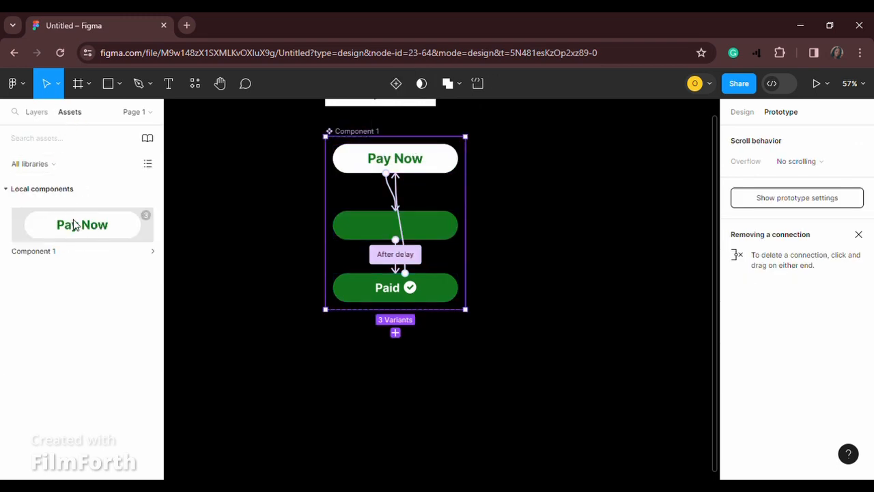
pyautogui.click(79, 85)
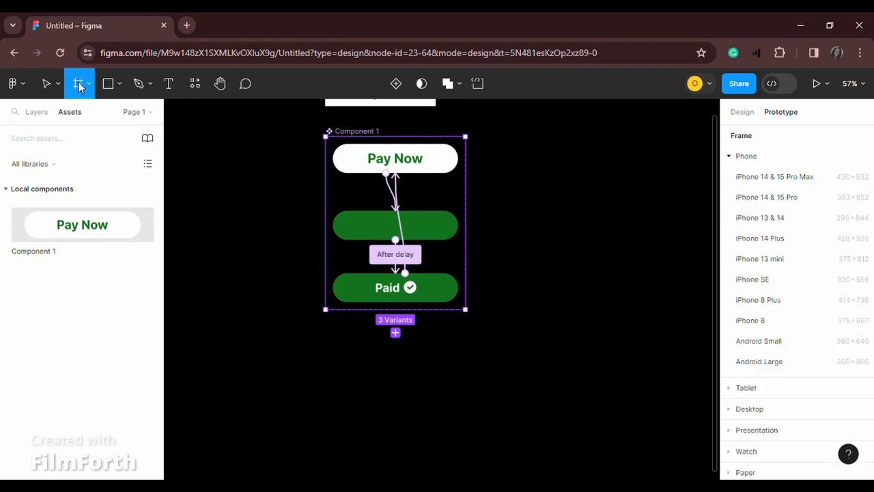
pyautogui.click(777, 179)
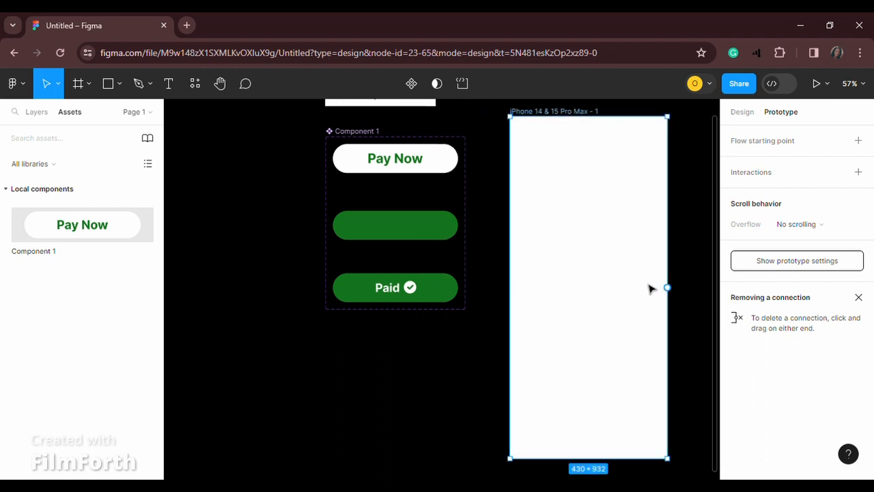
# Step: Change the phone frame's fill to the grey 969494
pyautogui.click(740, 116)
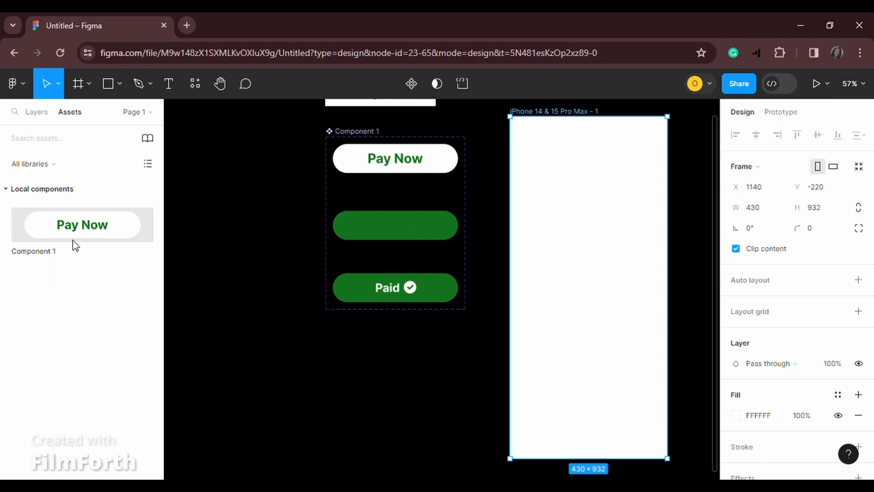
pyautogui.click(734, 415)
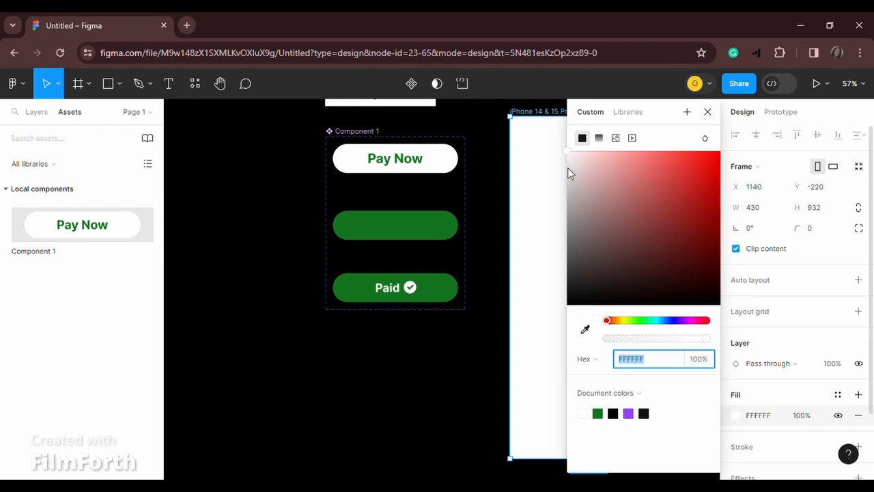
pyautogui.moveTo(568, 167); pyautogui.dragTo(496, 207)
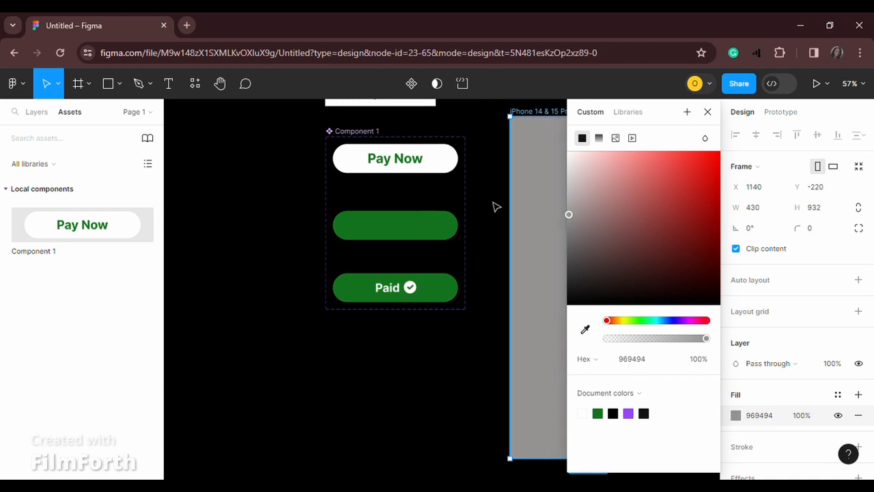
pyautogui.click(708, 112)
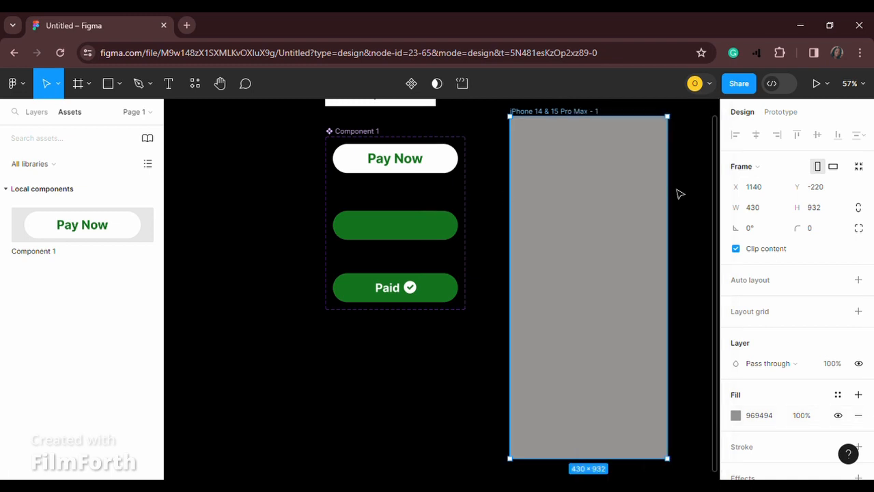
pyautogui.click(680, 194)
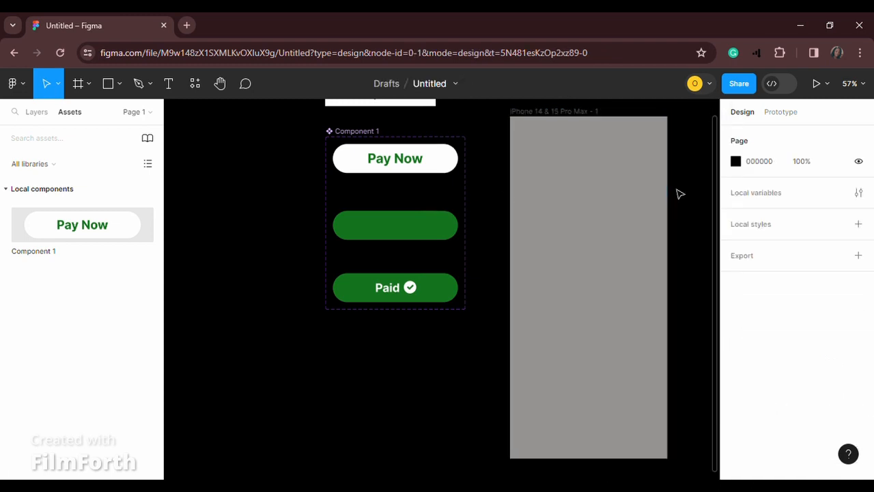
# Step: Set the phone frame's corner radius to 31
pyautogui.click(541, 121)
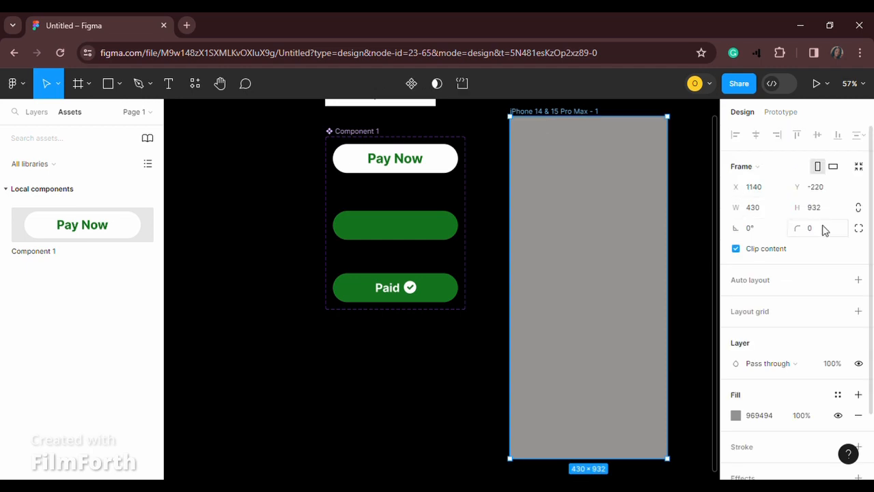
pyautogui.click(825, 231)
pyautogui.write('31')
pyautogui.press('Return')
pyautogui.click(693, 222)
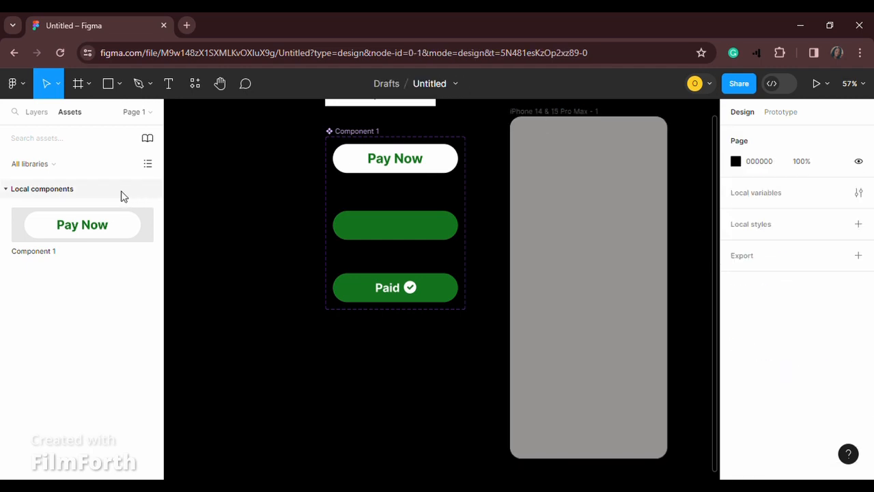
# Step: Place an instance of Component 1 in the phone frame and scale it down to about 283 × 65
pyautogui.moveTo(239, 280); pyautogui.dragTo(601, 292)
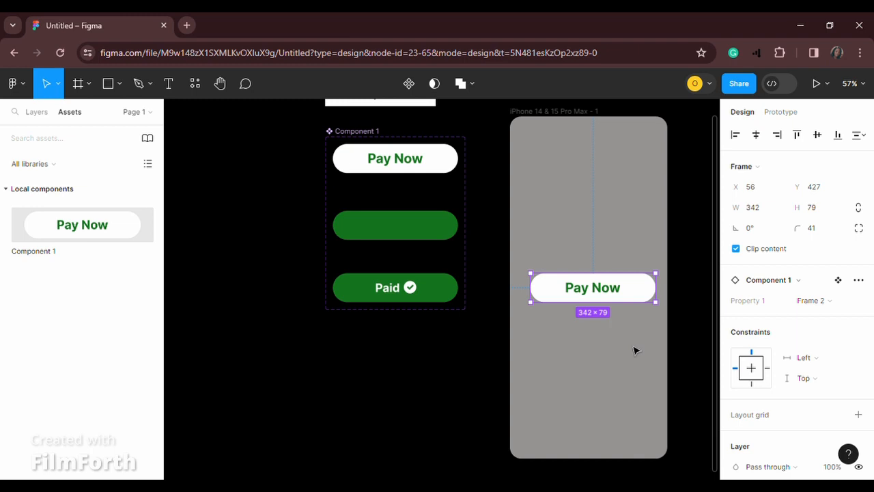
pyautogui.press('k')
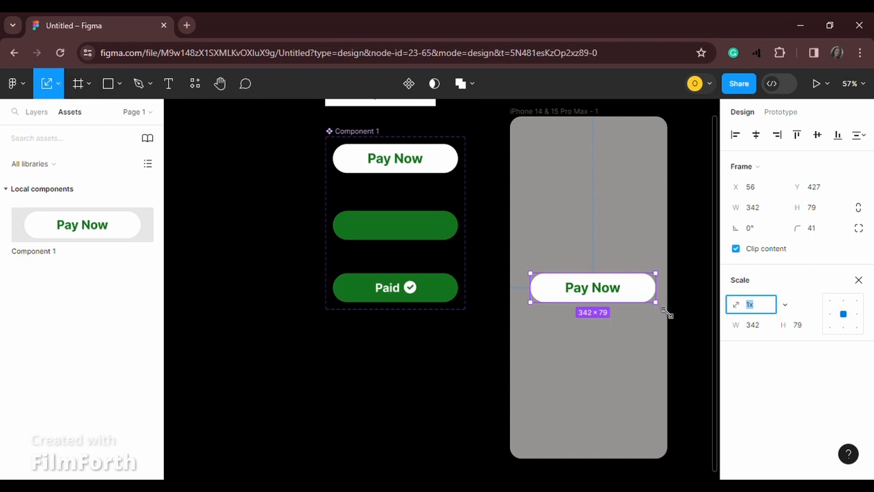
pyautogui.moveTo(650, 304); pyautogui.dragTo(636, 298)
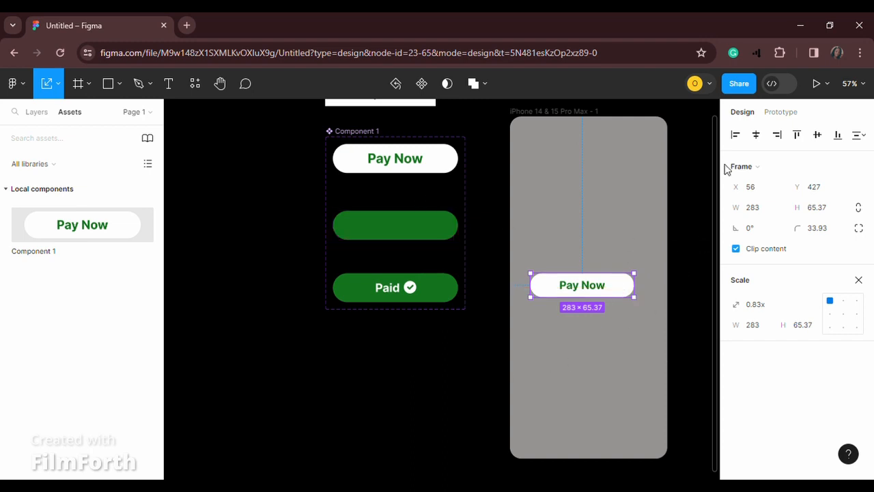
# Step: Center the Pay Now instance horizontally and vertically within the phone frame
pyautogui.click(756, 134)
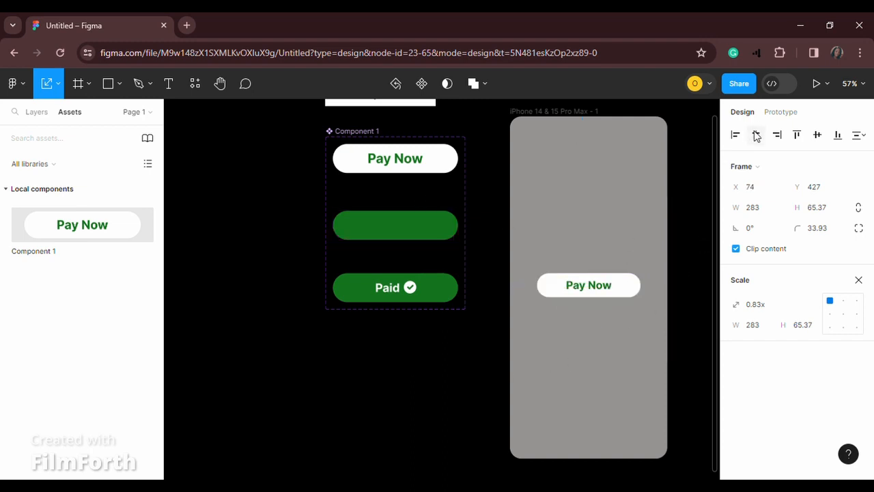
pyautogui.click(817, 135)
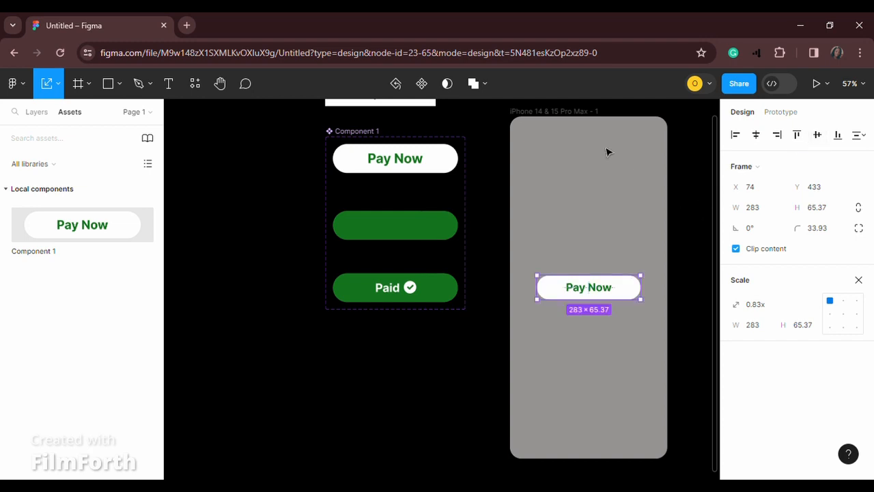
# Step: Present the phone frame as a prototype and test the button by switching it repeatedly between Pay Now and Paid
pyautogui.click(553, 119)
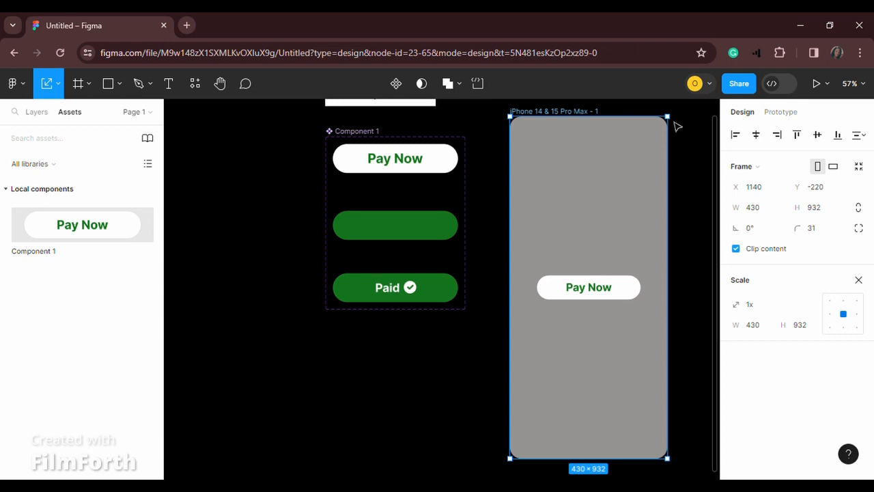
pyautogui.click(807, 79)
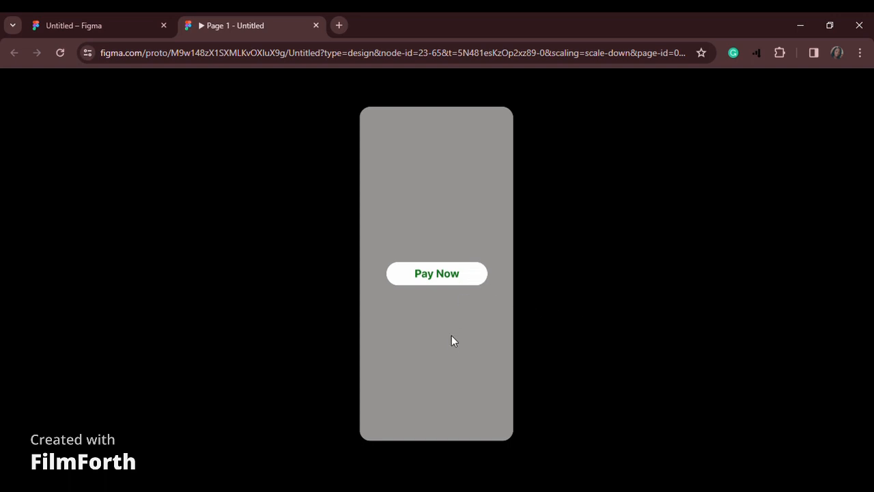
pyautogui.click(450, 279)
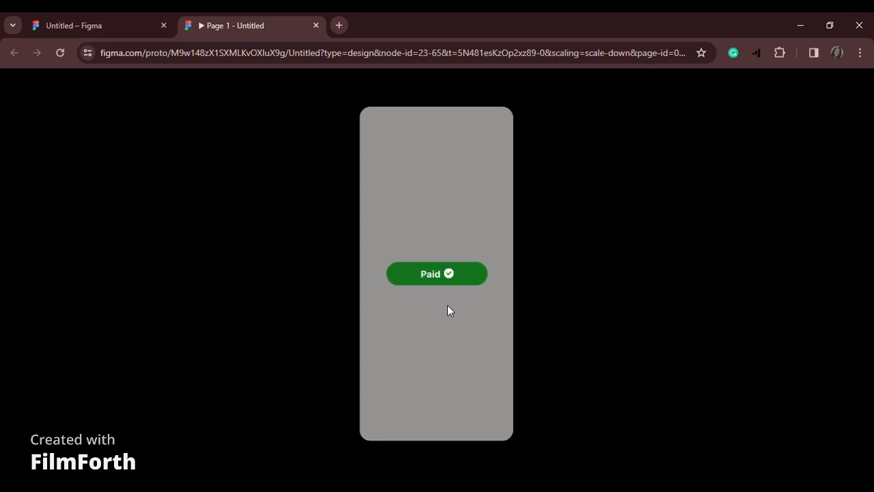
pyautogui.click(473, 280)
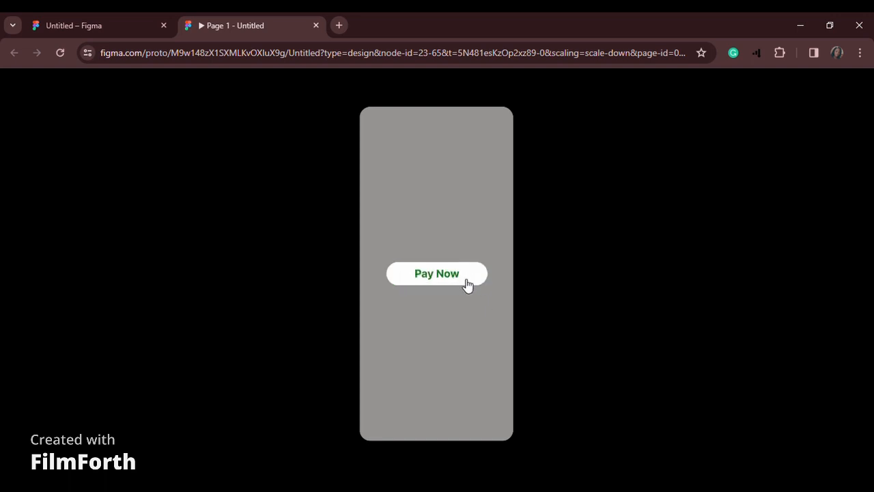
pyautogui.click(465, 280)
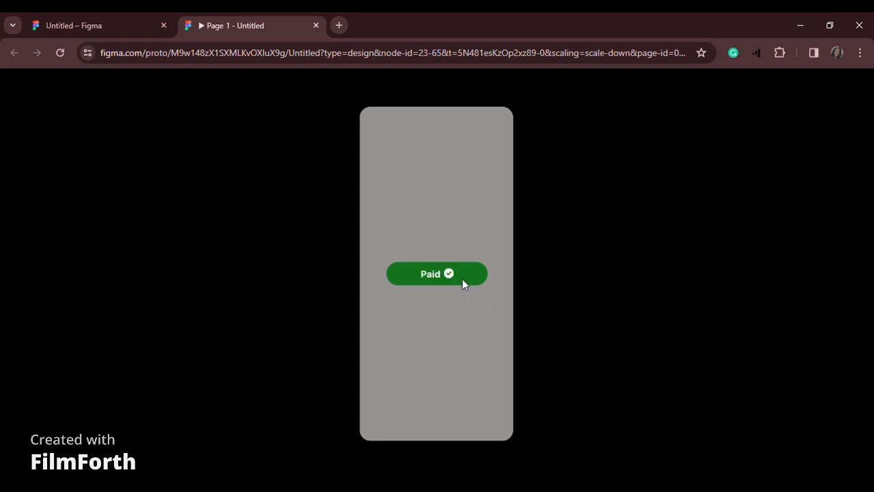
pyautogui.click(465, 283)
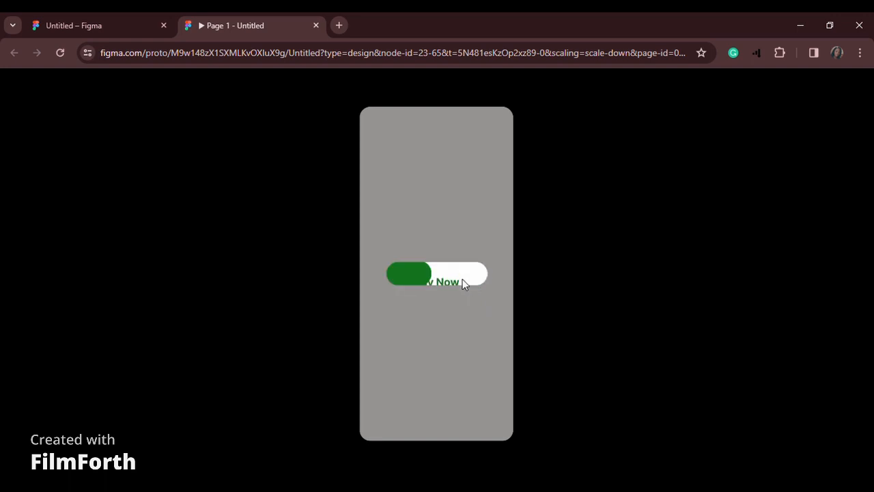